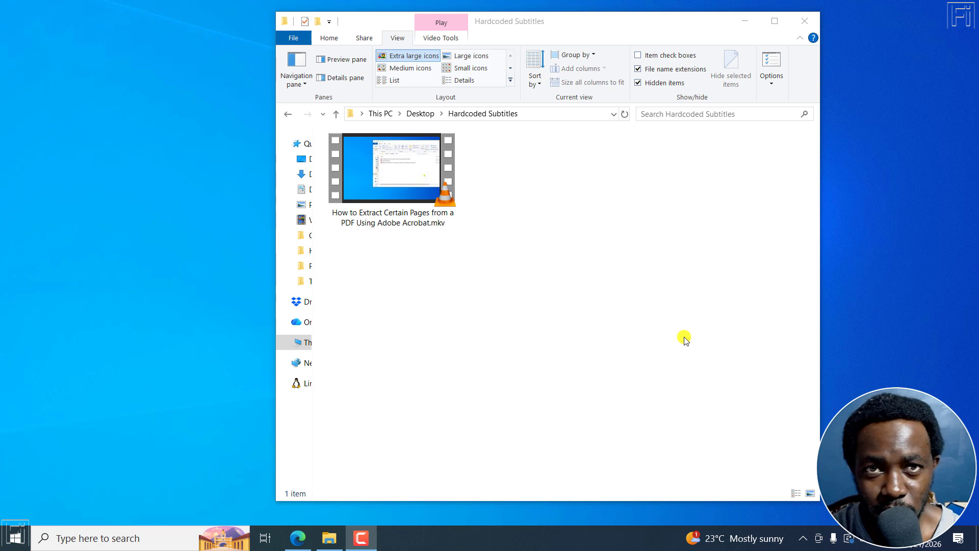
- Switch to the browser and review File Transcribe's home page, including the supported formats and the free plan limits
{"action": "left_click", "coordinate": [370, 215]}
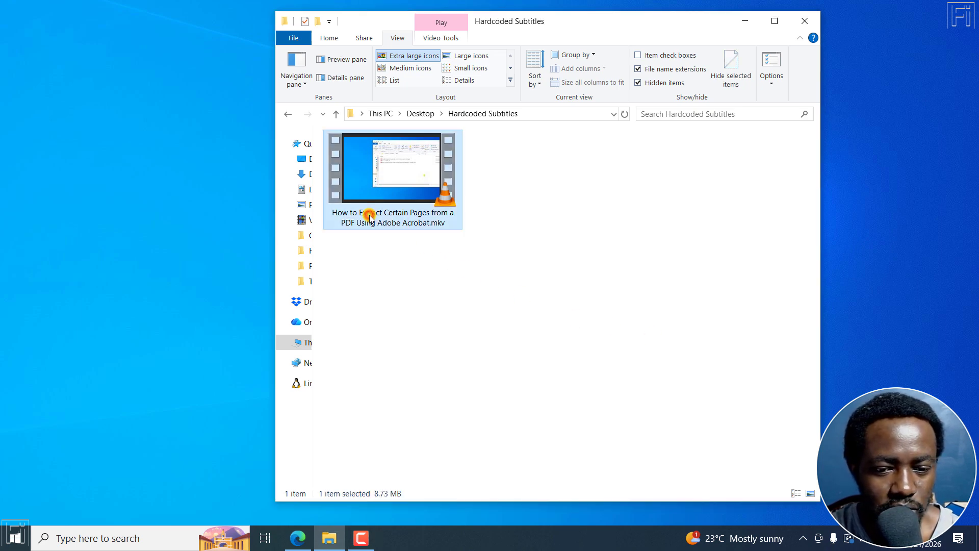
{"action": "left_click", "coordinate": [297, 540]}
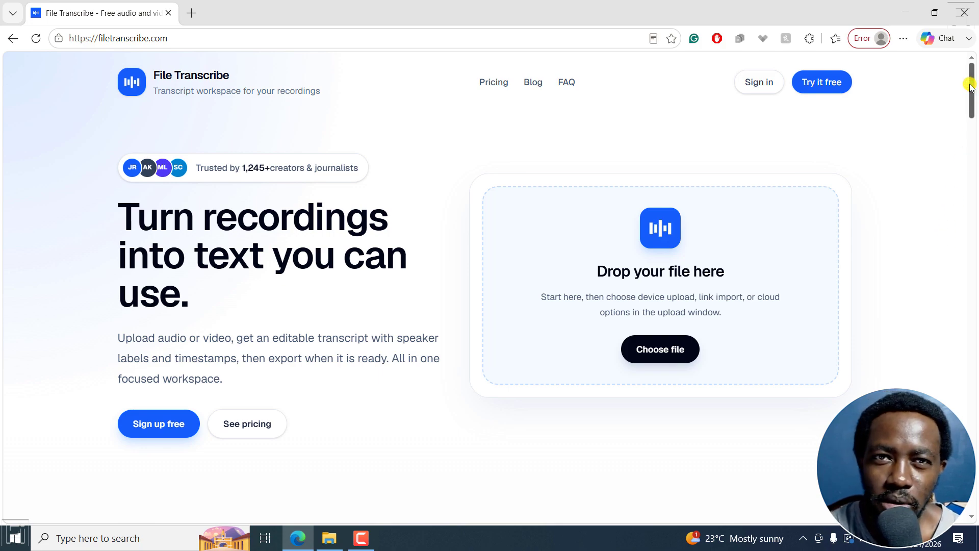
{"action": "left_click_drag", "start_coordinate": [971, 87], "coordinate": [967, 353]}
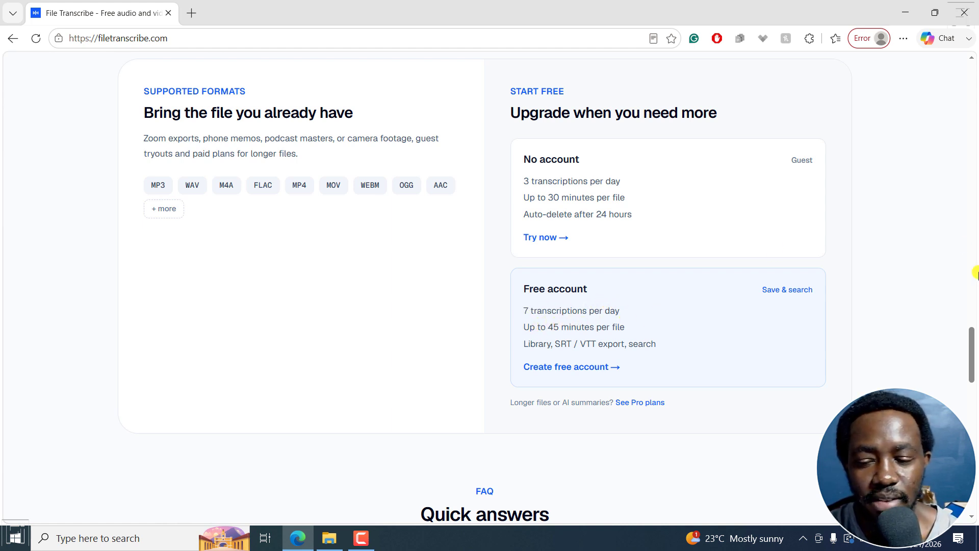
{"action": "left_click_drag", "start_coordinate": [972, 352], "coordinate": [970, 89]}
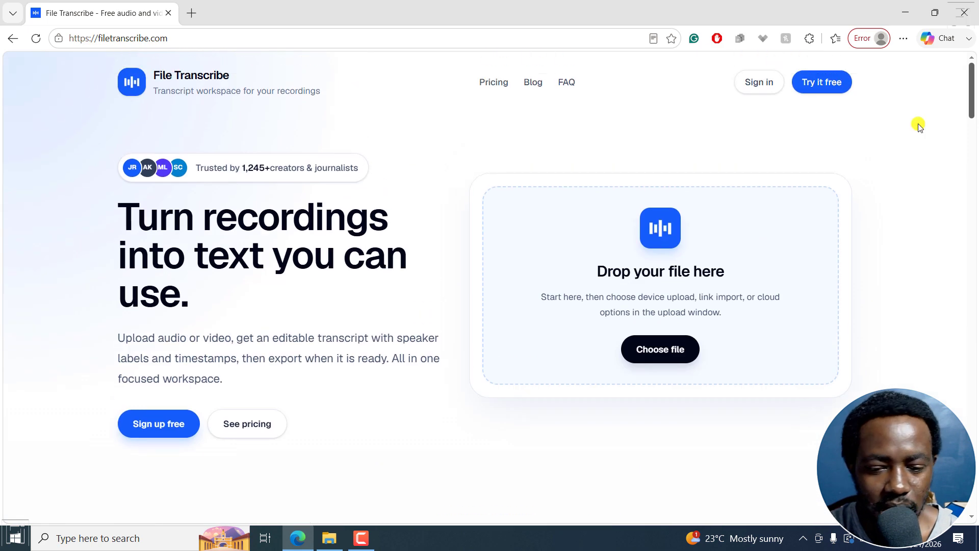
- Upload "How to Extract Certain Pages from a PDF Using Adobe Acrobat.mkv" from the Hardcoded Subtitles folder to File Transcribe
{"action": "left_click", "coordinate": [329, 537]}
{"action": "left_click_drag", "start_coordinate": [574, 25], "coordinate": [301, 53]}
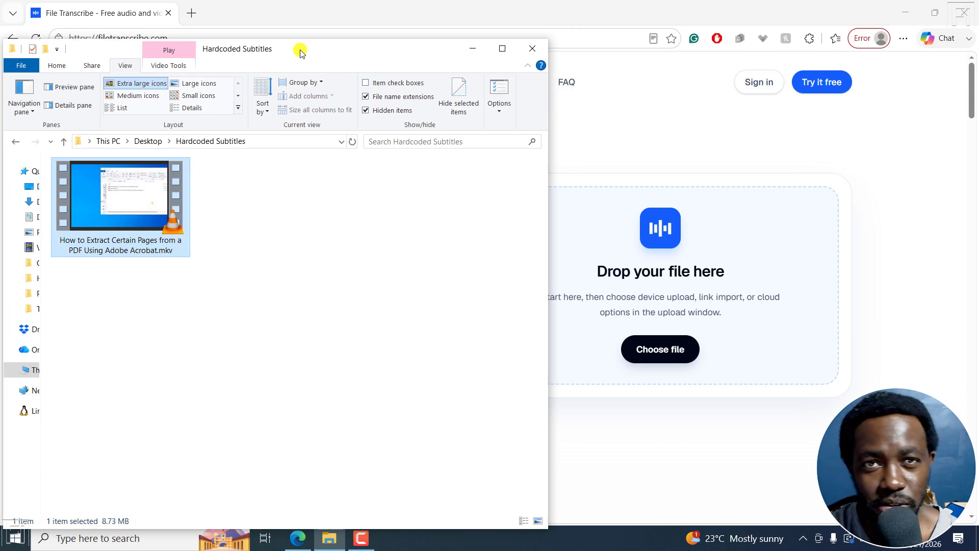
{"action": "left_click_drag", "start_coordinate": [106, 195], "coordinate": [628, 279]}
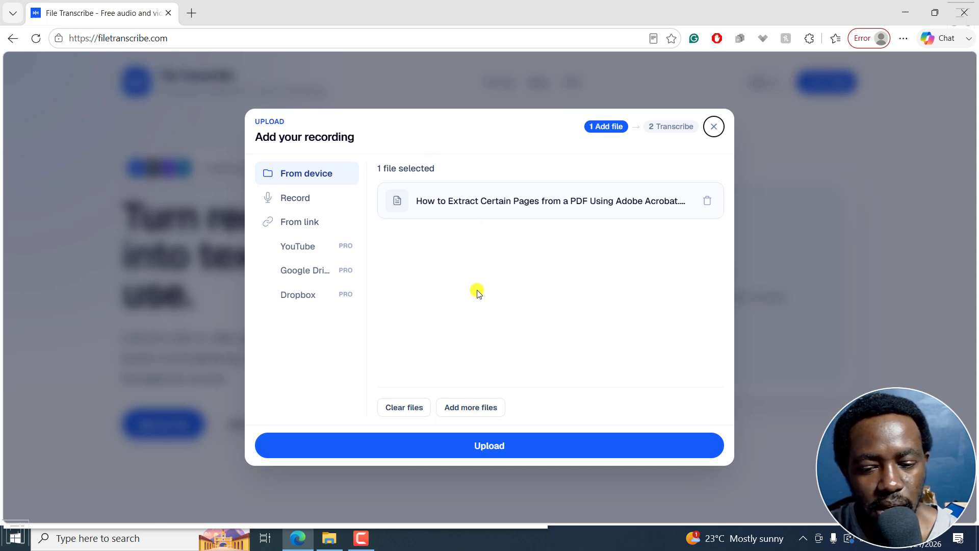
{"action": "left_click", "coordinate": [490, 445]}
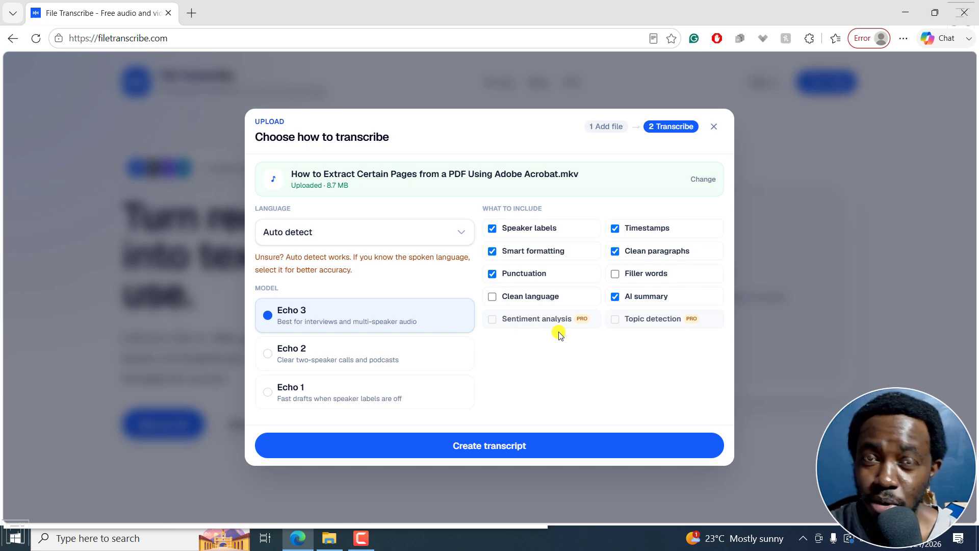
- Create the transcript in English (US) with the Echo 2 model, excluding speaker labels, timestamps, smart formatting and AI summary
{"action": "left_click", "coordinate": [288, 234]}
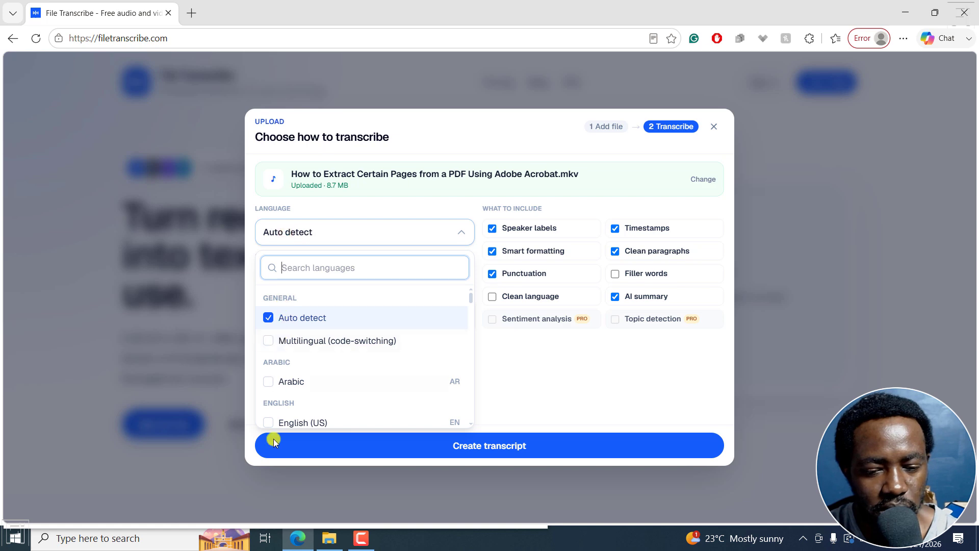
{"action": "left_click", "coordinate": [267, 422]}
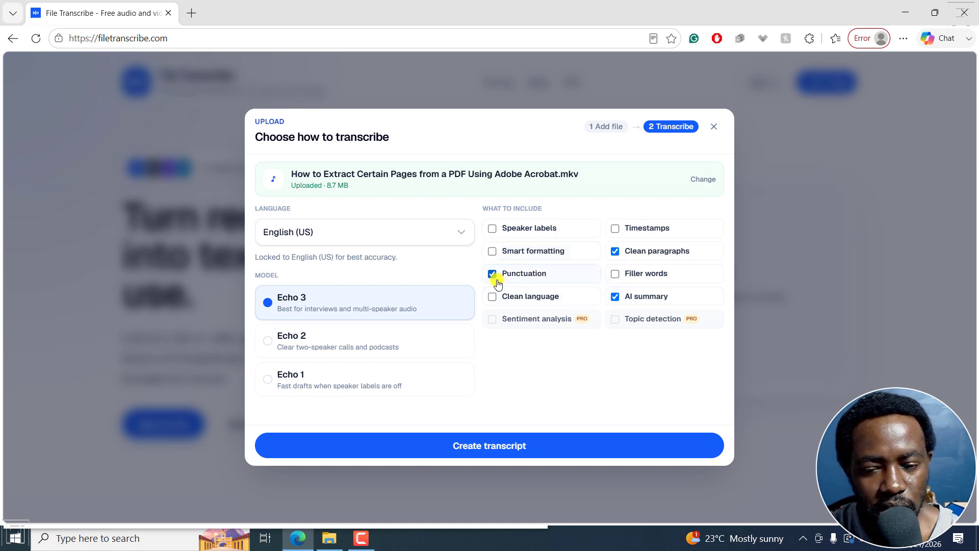
{"action": "left_click", "coordinate": [616, 298]}
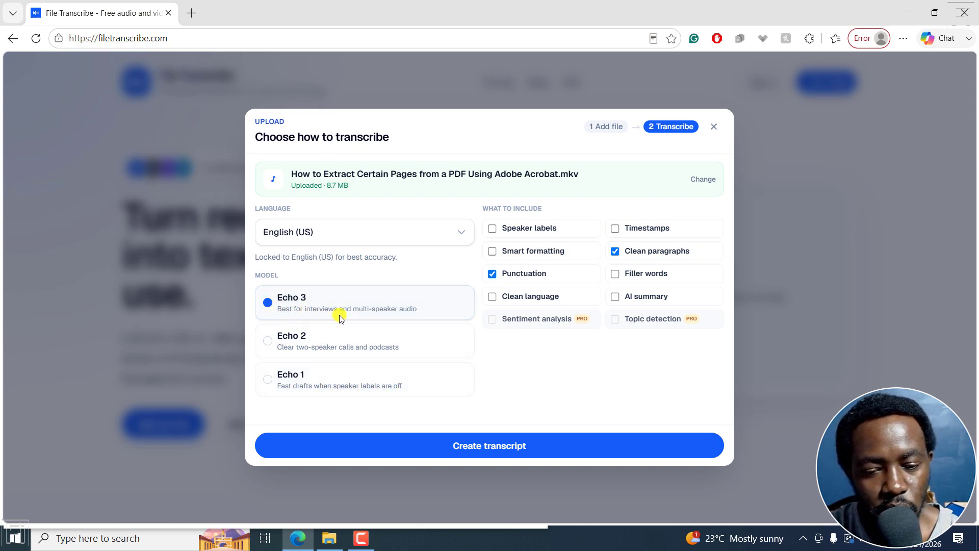
{"action": "left_click", "coordinate": [287, 345]}
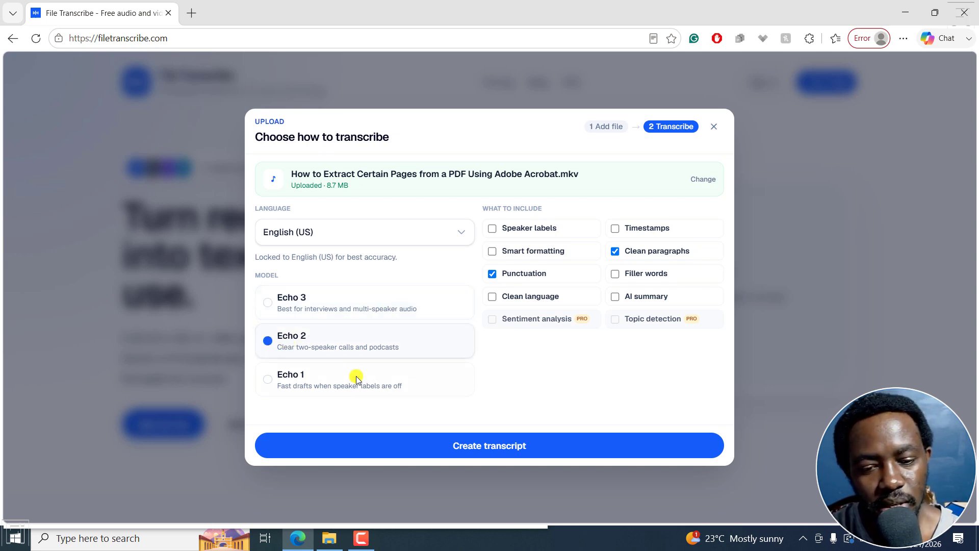
{"action": "left_click", "coordinate": [488, 446]}
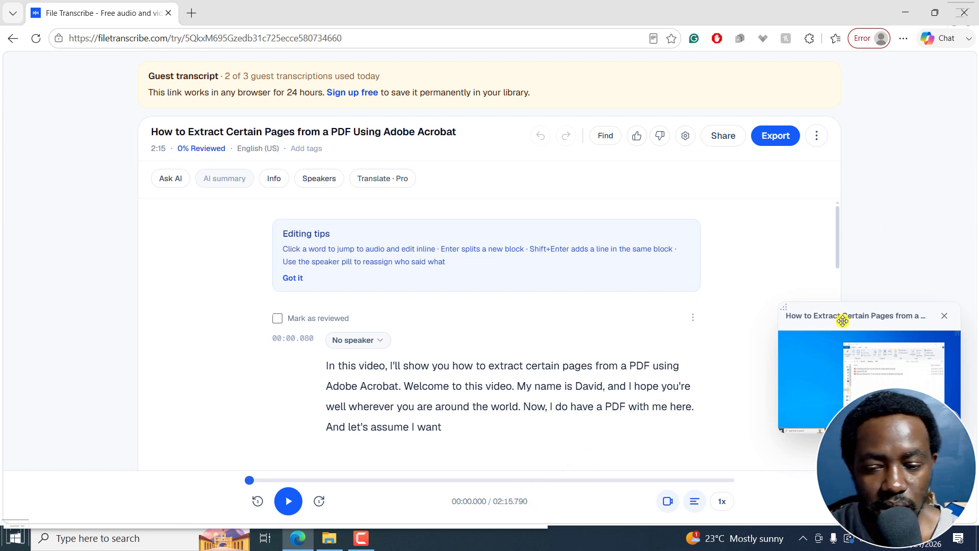
- Play the opening of the recording against the transcript, pause it and return to the first transcript block
{"action": "left_click", "coordinate": [288, 500]}
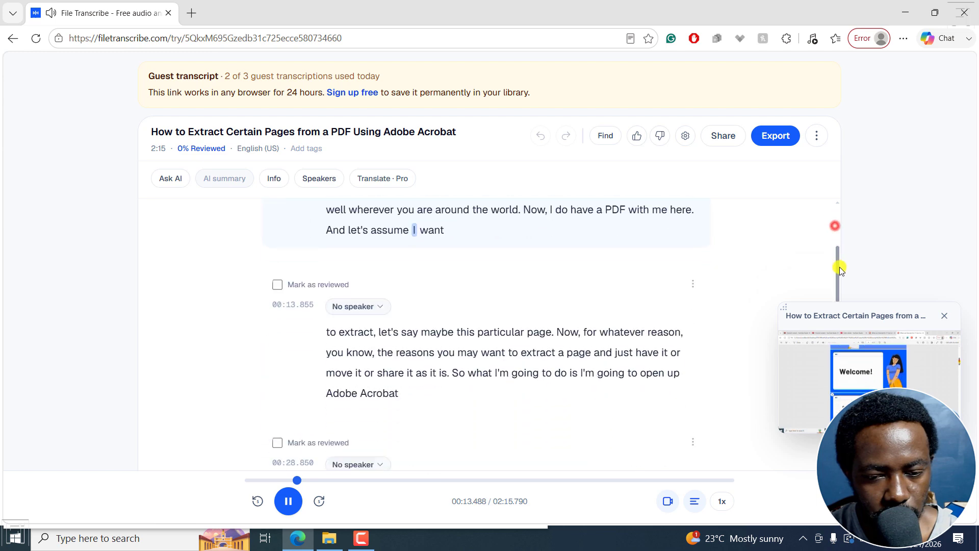
{"action": "left_click", "coordinate": [286, 502]}
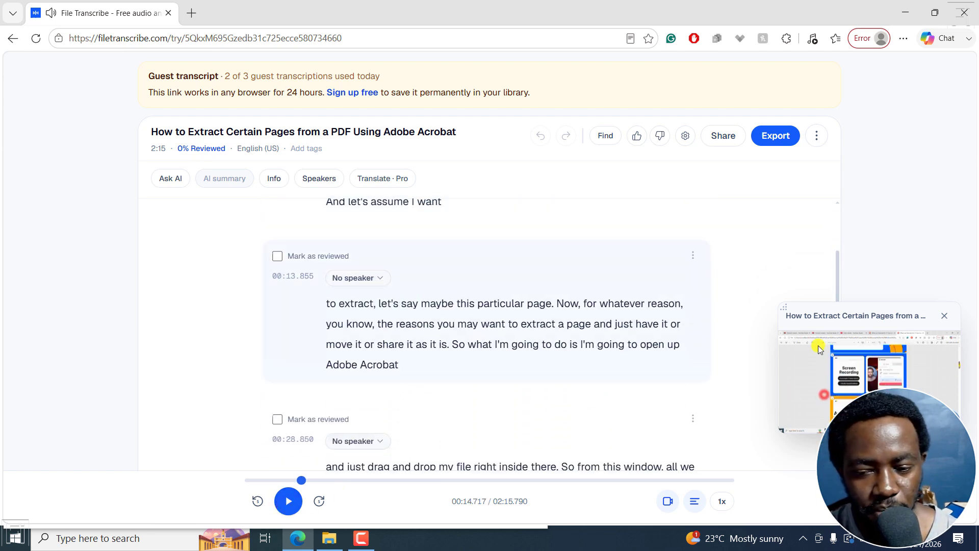
{"action": "left_click_drag", "start_coordinate": [841, 280], "coordinate": [839, 217]}
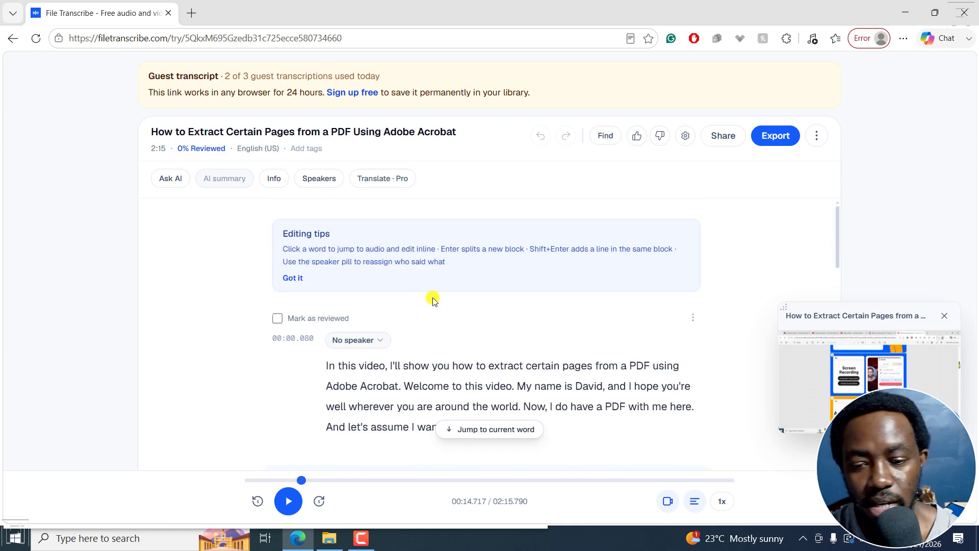
{"action": "left_click", "coordinate": [277, 318]}
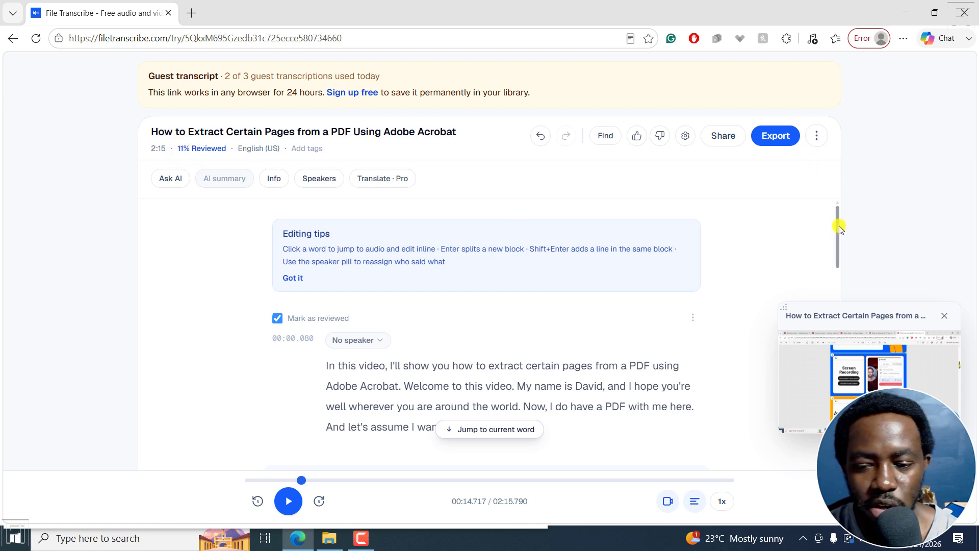
{"action": "left_click", "coordinate": [276, 319]}
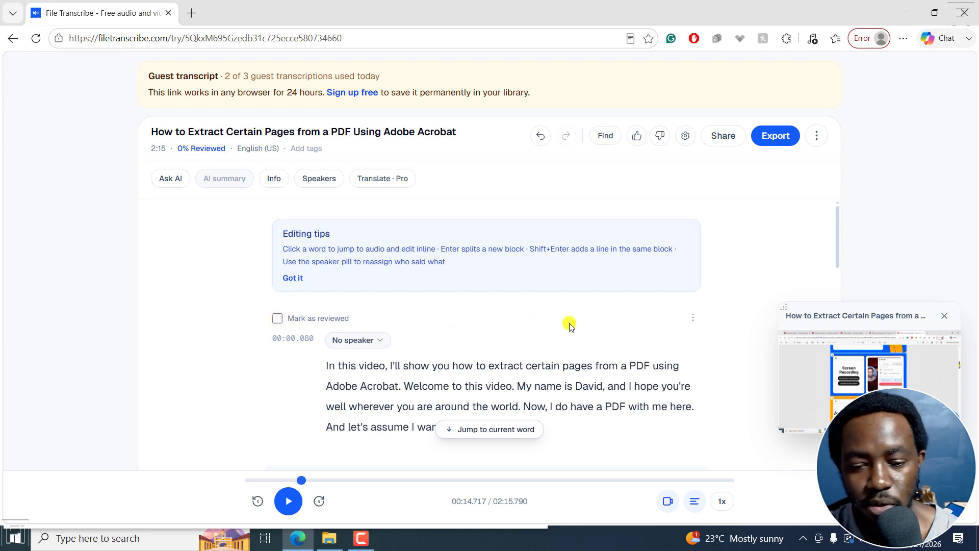
{"action": "left_click", "coordinate": [380, 340]}
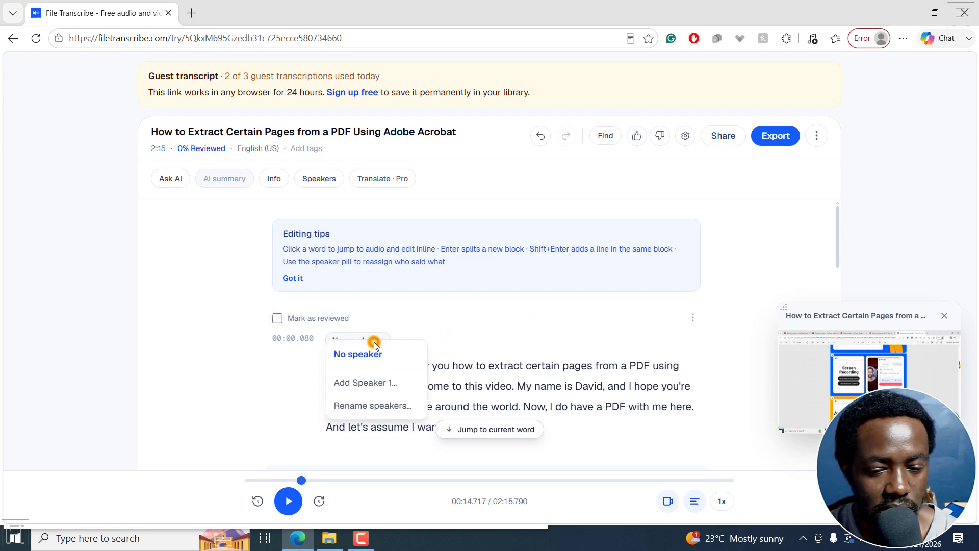
{"action": "left_click", "coordinate": [375, 406]}
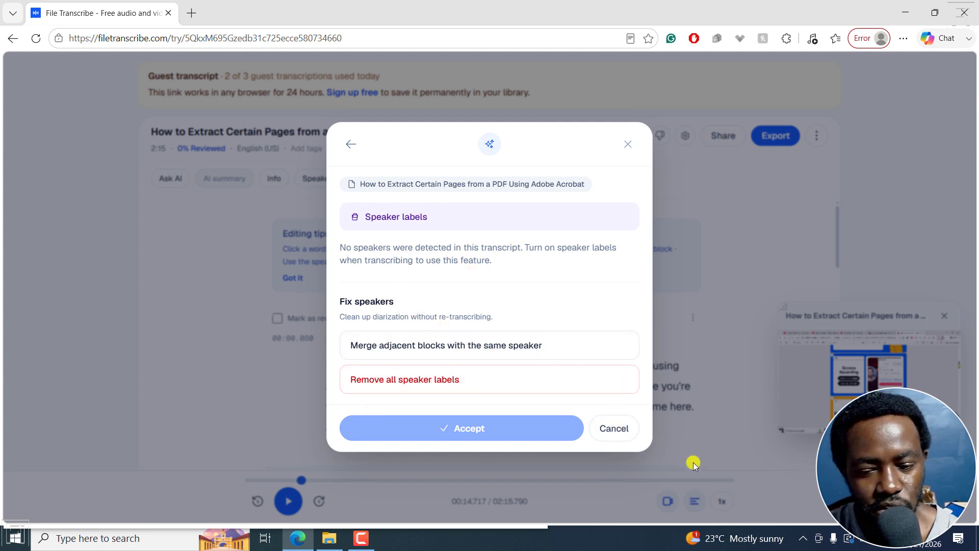
{"action": "left_click", "coordinate": [614, 428]}
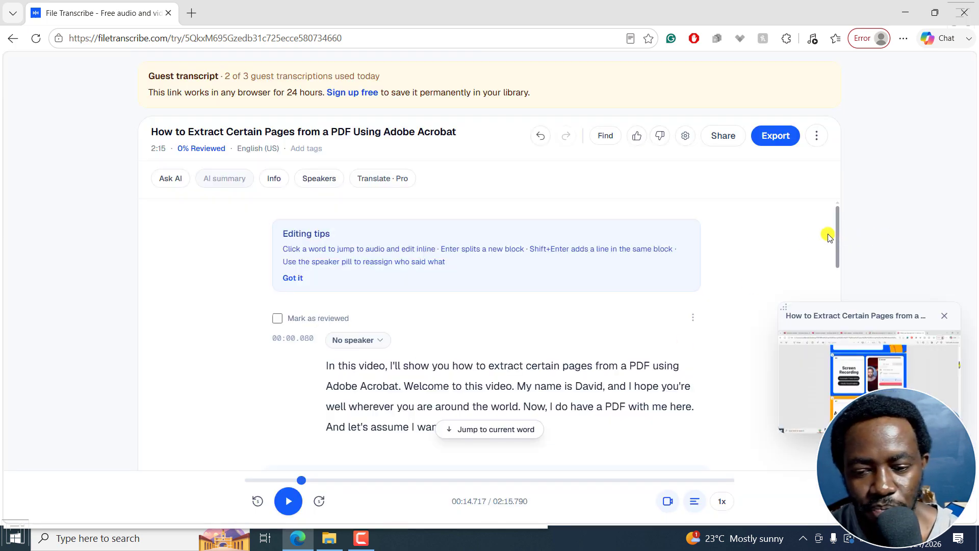
{"action": "left_click_drag", "start_coordinate": [837, 218], "coordinate": [836, 214]}
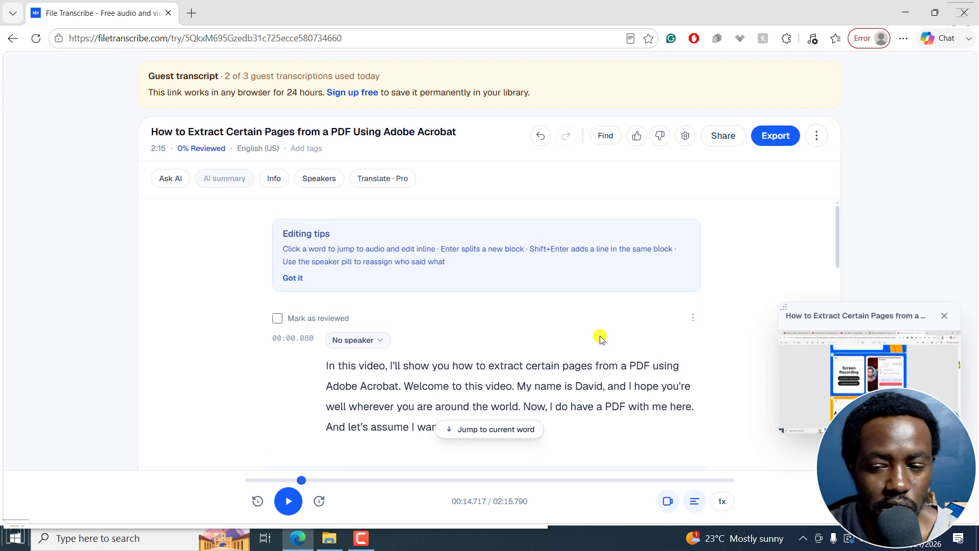
- Export the transcript as Subtitles (.srt) with timestamps and speaker labels excluded from the export options
{"action": "left_click", "coordinate": [778, 136]}
{"action": "left_click", "coordinate": [635, 179]}
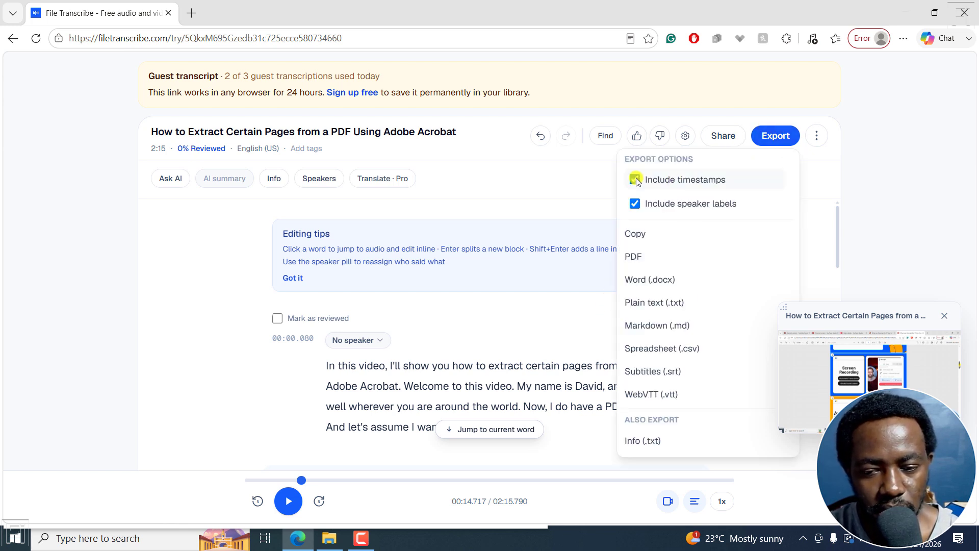
{"action": "left_click", "coordinate": [634, 205]}
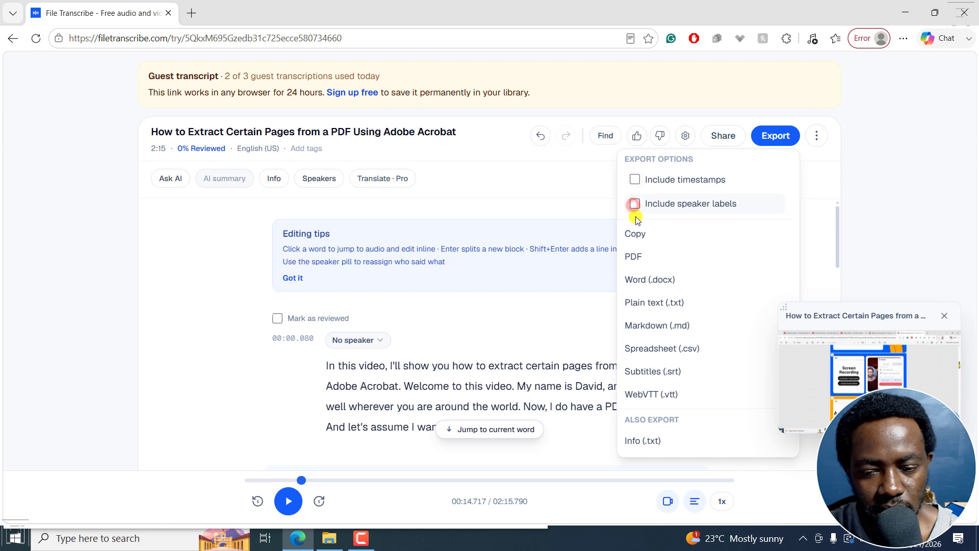
{"action": "left_click", "coordinate": [643, 372]}
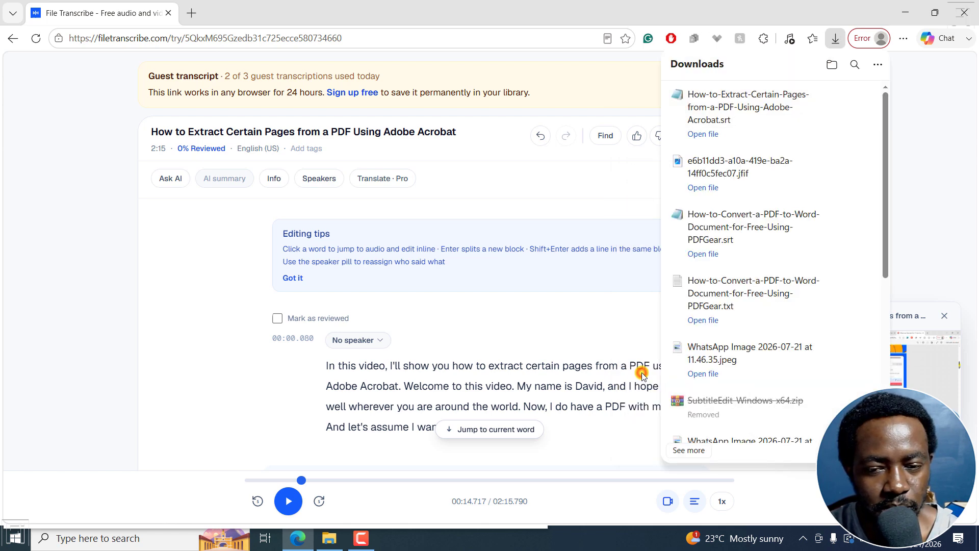
- Open the downloaded How-to-Extract-Certain-Pages-from-a-PDF-Using-Adobe-Acrobat.srt in Notepad and enlarge it to inspect the subtitle entries
{"action": "left_click", "coordinate": [752, 102]}
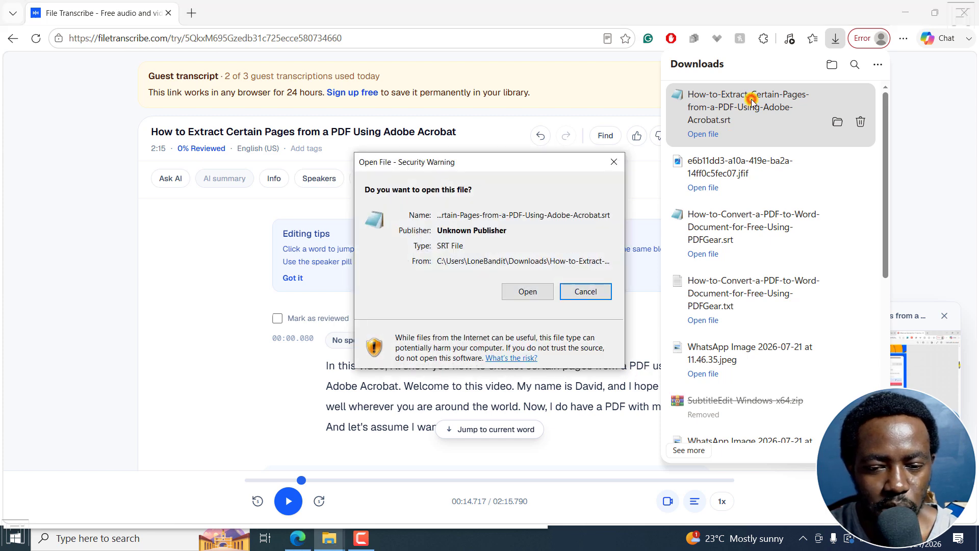
{"action": "left_click", "coordinate": [526, 289]}
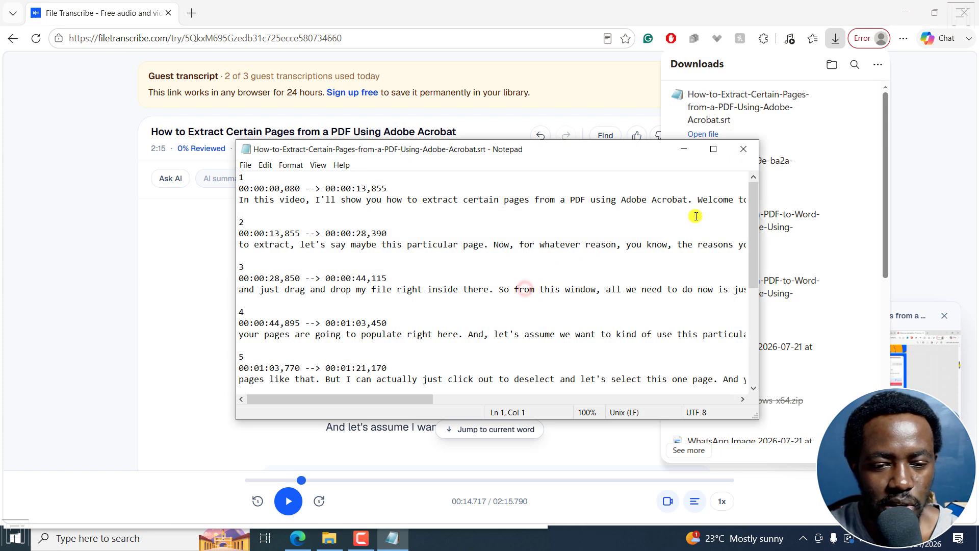
{"action": "left_click", "coordinate": [908, 13]}
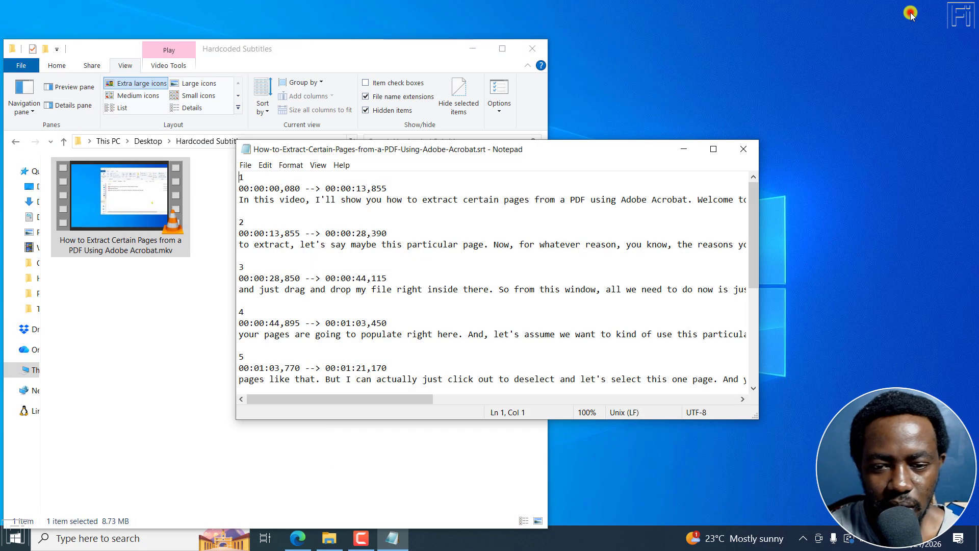
{"action": "left_click", "coordinate": [712, 149]}
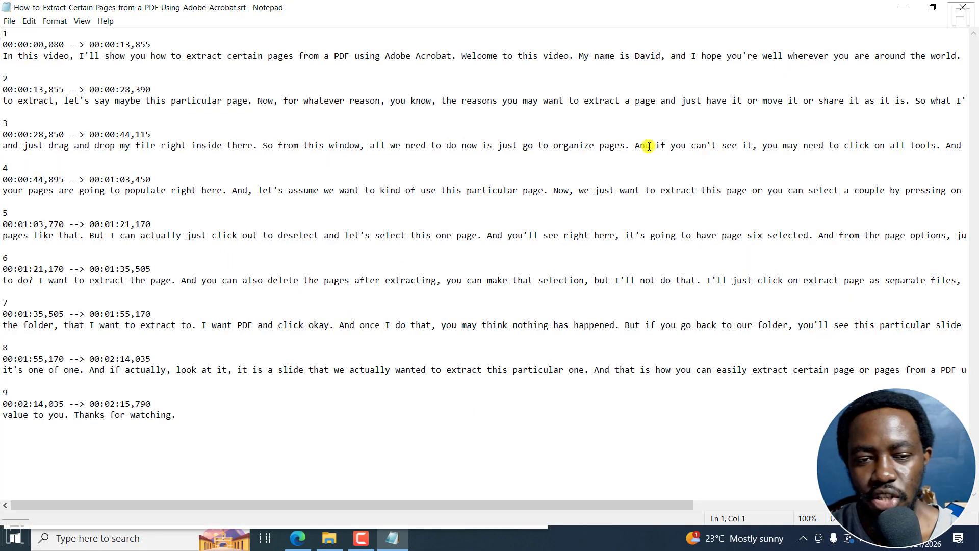
- Compare the first transcript block in File Transcribe with the first subtitle entry in Notepad, checking where each text ends
{"action": "left_click", "coordinate": [298, 538]}
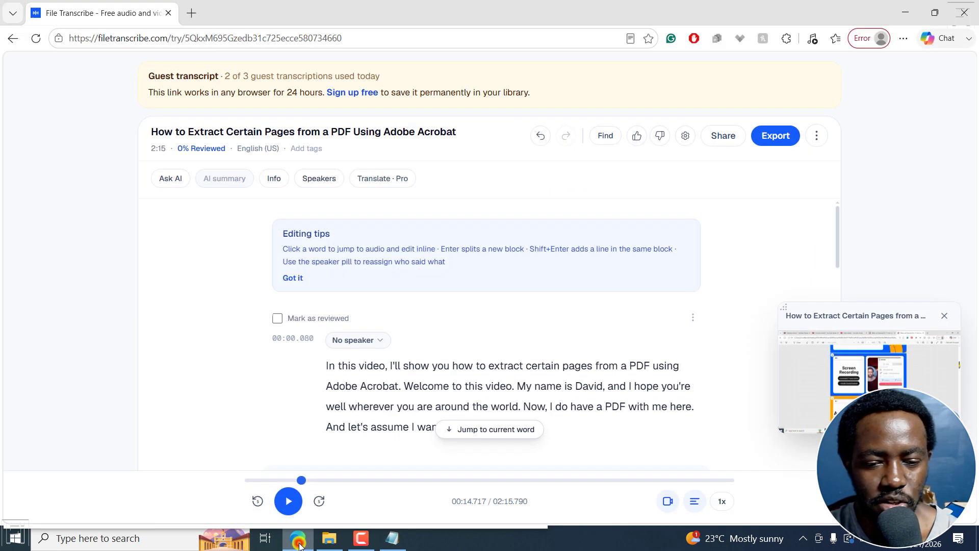
{"action": "scroll", "coordinate": [839, 225], "scroll_direction": "down", "scroll_amount": 1}
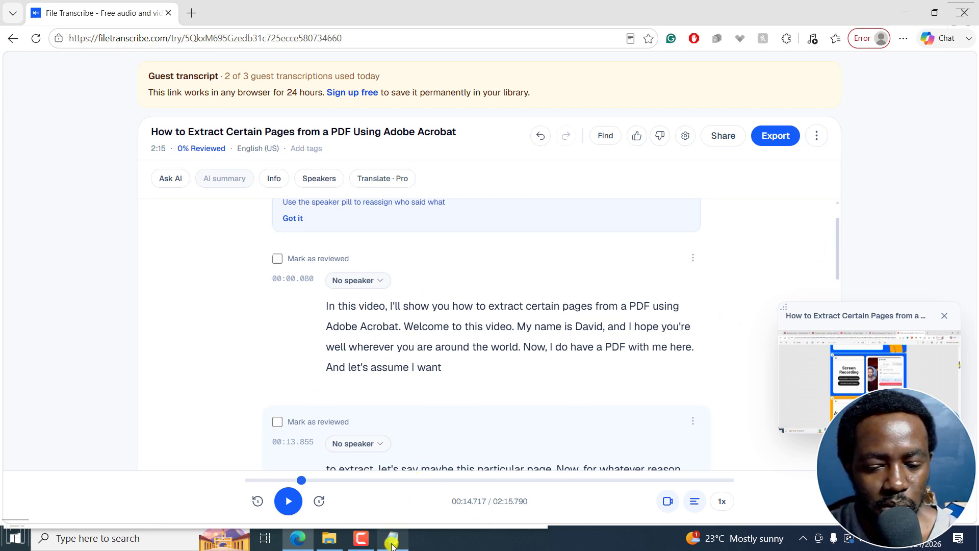
{"action": "left_click_drag", "start_coordinate": [452, 370], "coordinate": [328, 372]}
{"action": "left_click", "coordinate": [333, 368]}
{"action": "left_click", "coordinate": [383, 540]}
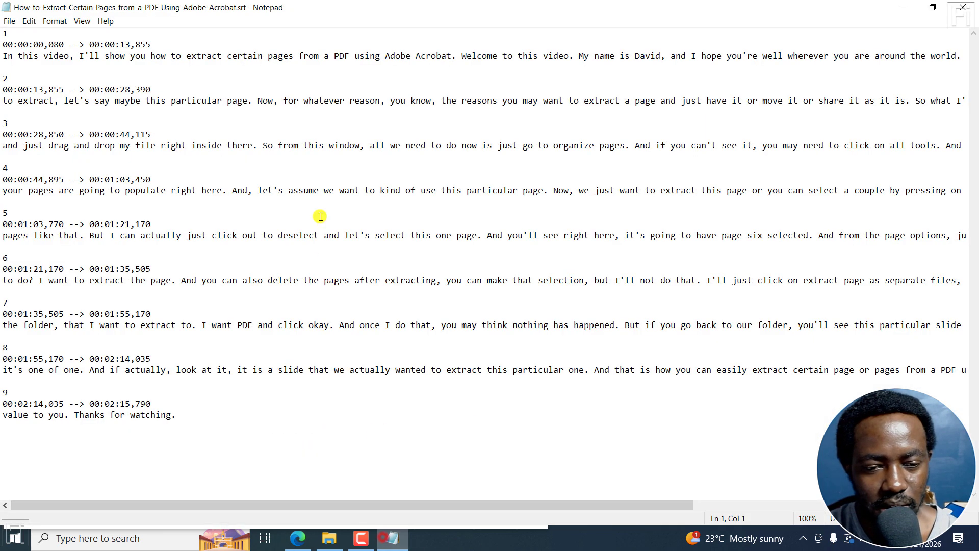
{"action": "left_click", "coordinate": [114, 57]}
{"action": "key", "text": "End"}
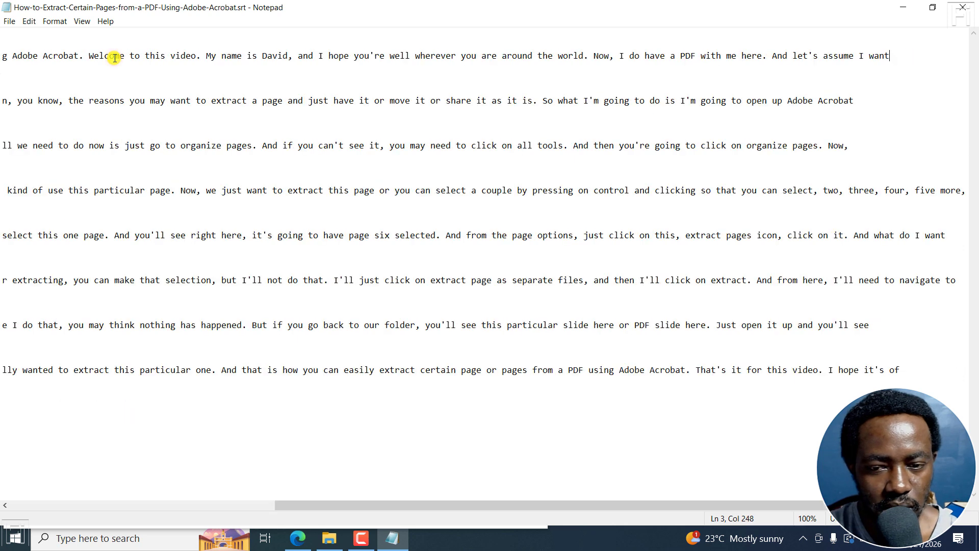
{"action": "left_click_drag", "start_coordinate": [807, 11], "coordinate": [759, 146]}
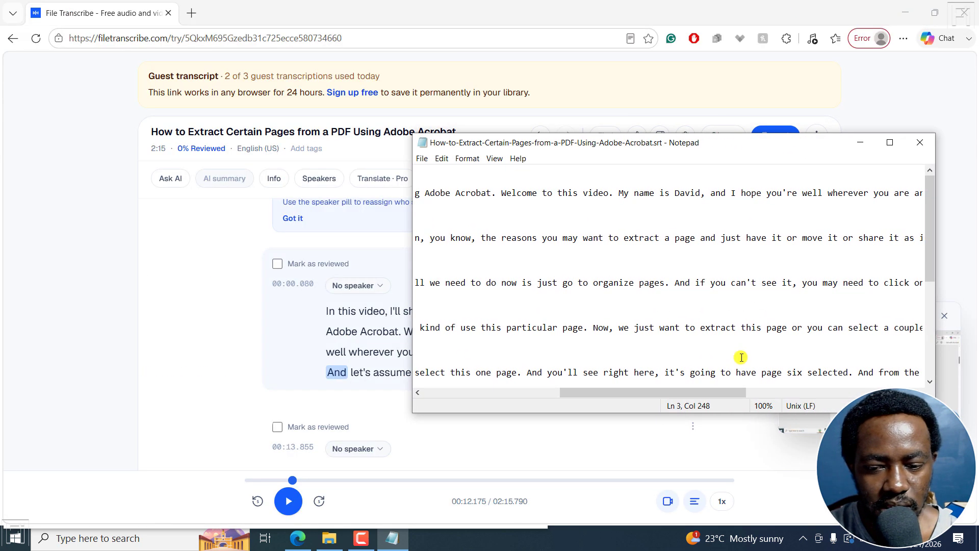
{"action": "left_click_drag", "start_coordinate": [679, 394], "coordinate": [867, 396]}
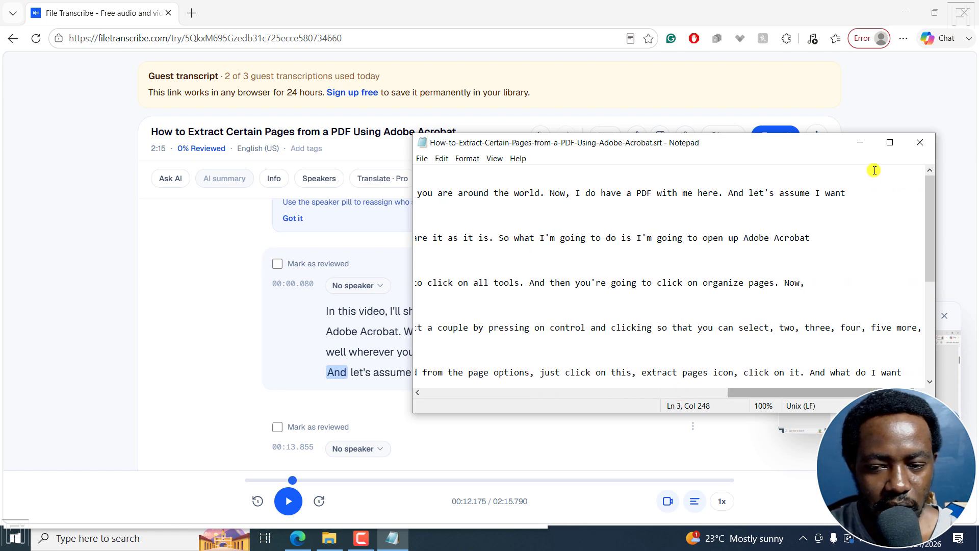
{"action": "left_click", "coordinate": [154, 403]}
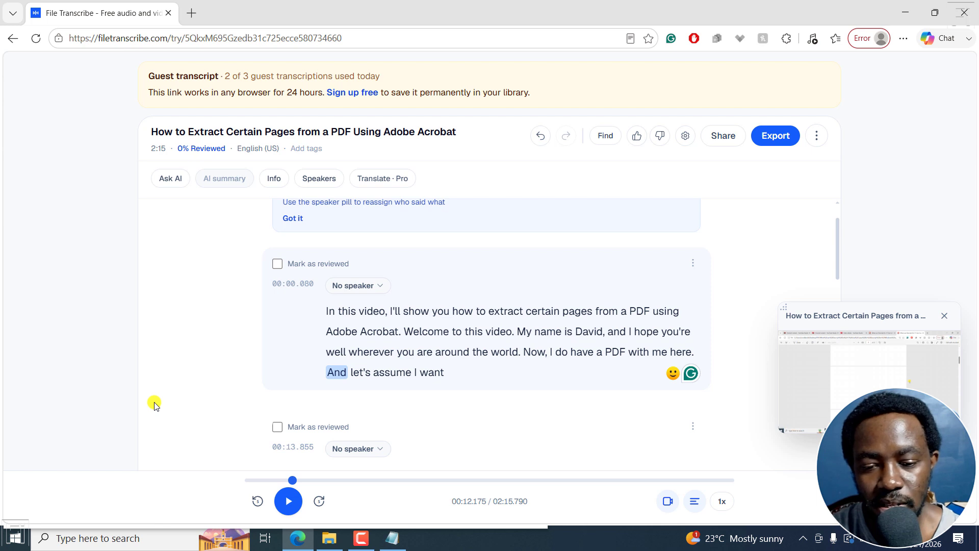
- Split the first transcript block before "Welcome to this video." and delete the duplicated text after "Adobe Acrobat." from the first block
{"action": "left_click", "coordinate": [408, 332]}
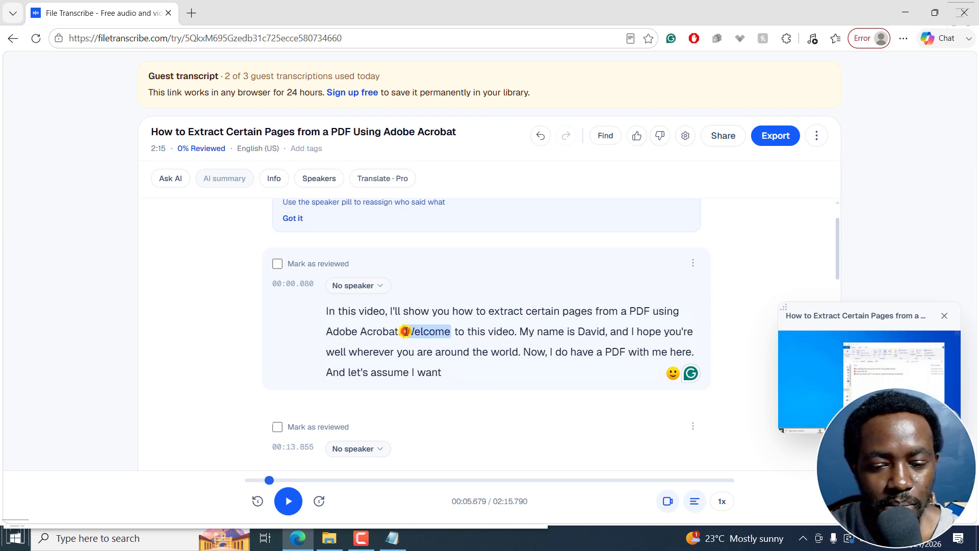
{"action": "key", "text": "Return"}
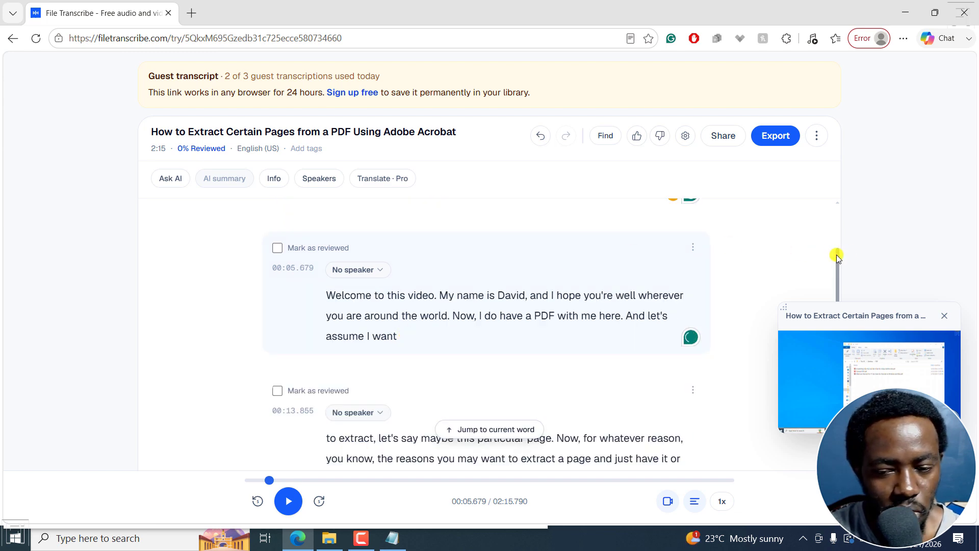
{"action": "mouse_move", "coordinate": [837, 255]}
{"action": "left_mouse_down"}
{"action": "mouse_move", "coordinate": [839, 219]}
{"action": "mouse_move", "coordinate": [840, 237]}
{"action": "left_mouse_up"}
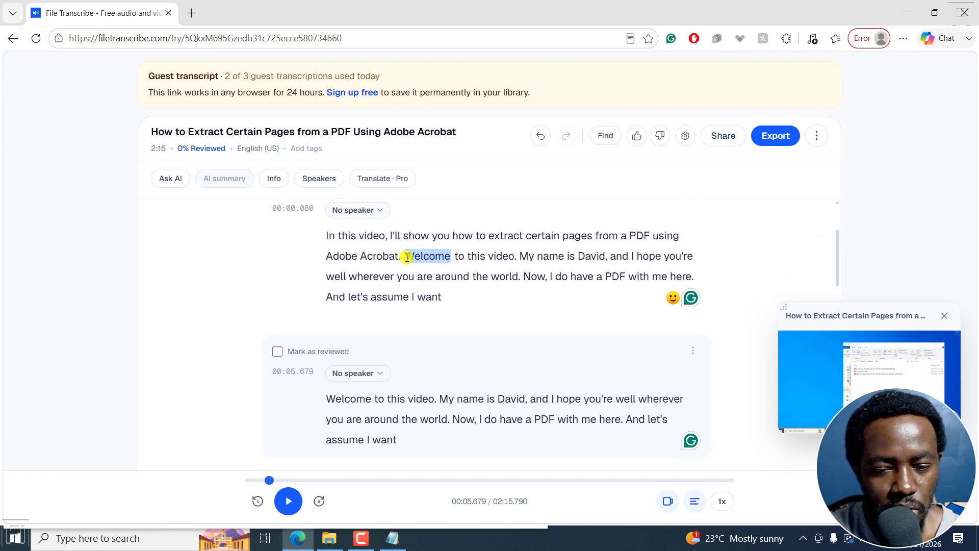
{"action": "left_click_drag", "start_coordinate": [407, 256], "coordinate": [445, 301]}
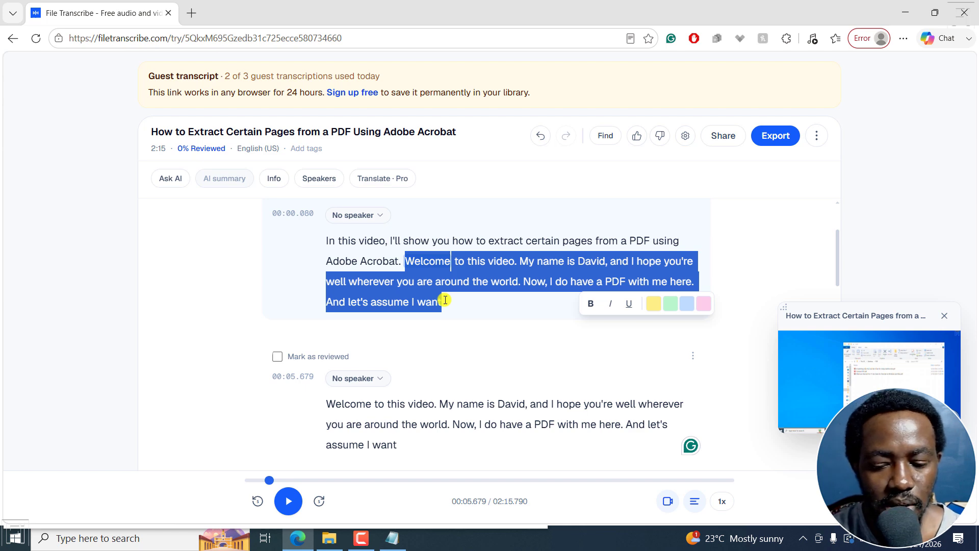
{"action": "key", "text": "BackSpace"}
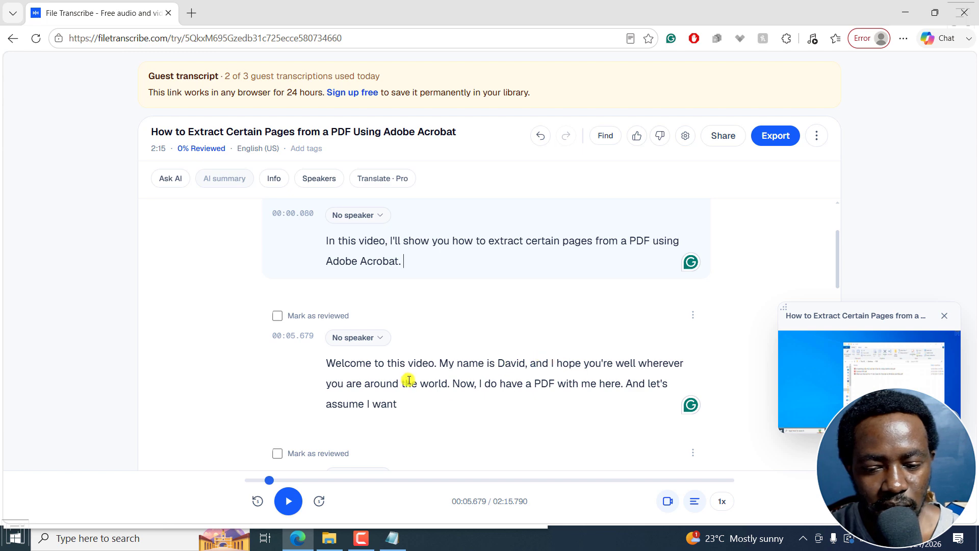
- Split the second transcript block after "Welcome to this video." so a new block starts at "My name is"
{"action": "double_click", "coordinate": [442, 363]}
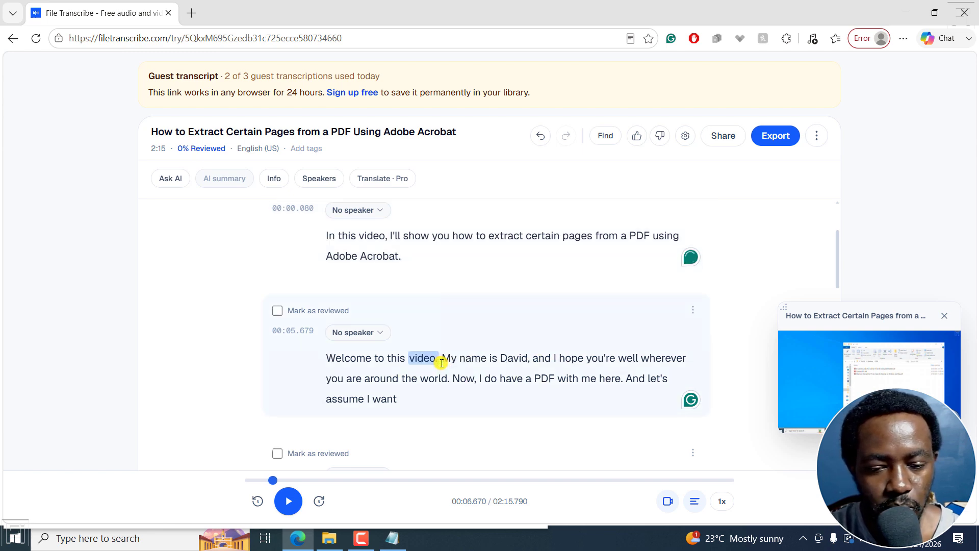
{"action": "key", "text": "Return"}
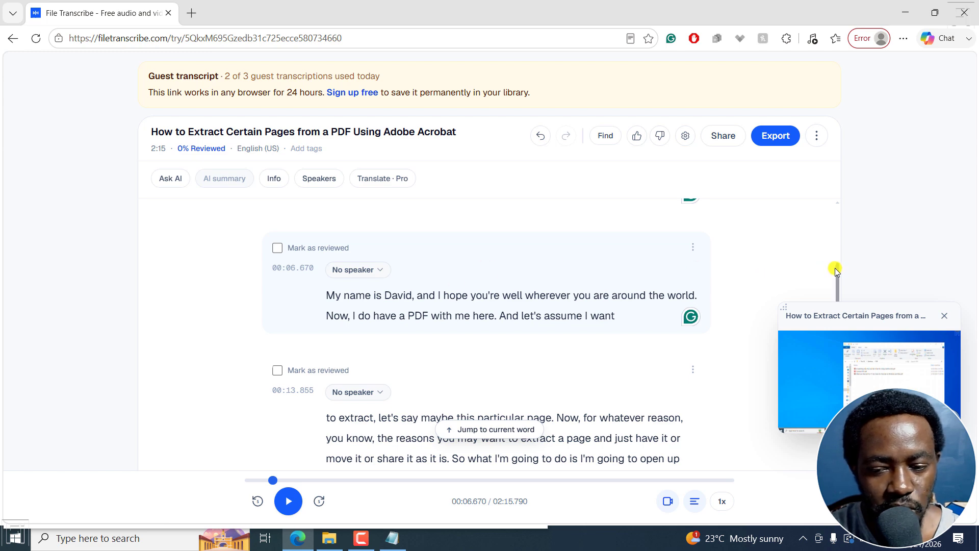
{"action": "key", "text": "ctrl+z"}
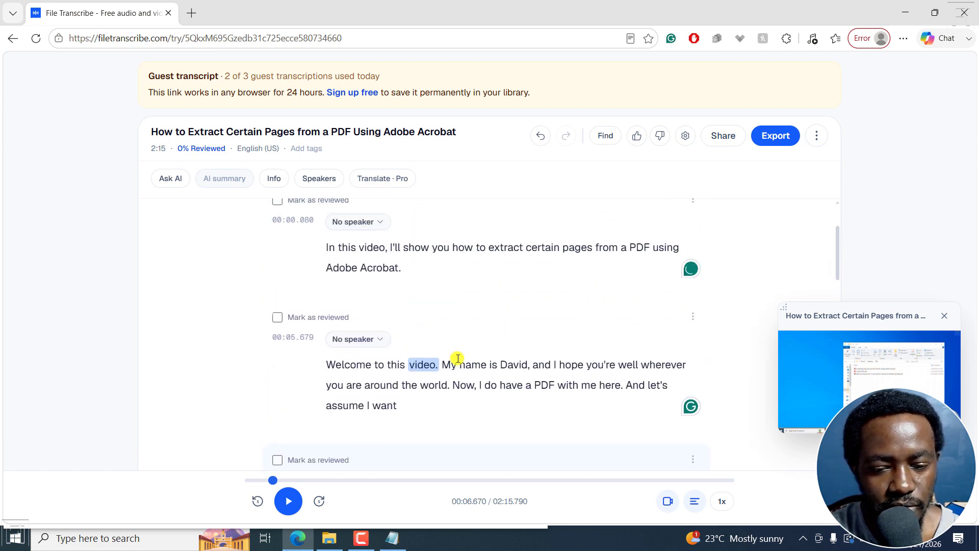
- Delete the duplicated text after "Welcome to this video." from the second block, undoing the accidental text move
{"action": "left_click_drag", "start_coordinate": [458, 358], "coordinate": [460, 416]}
{"action": "scroll", "coordinate": [485, 244], "scroll_direction": "down", "scroll_amount": 10}
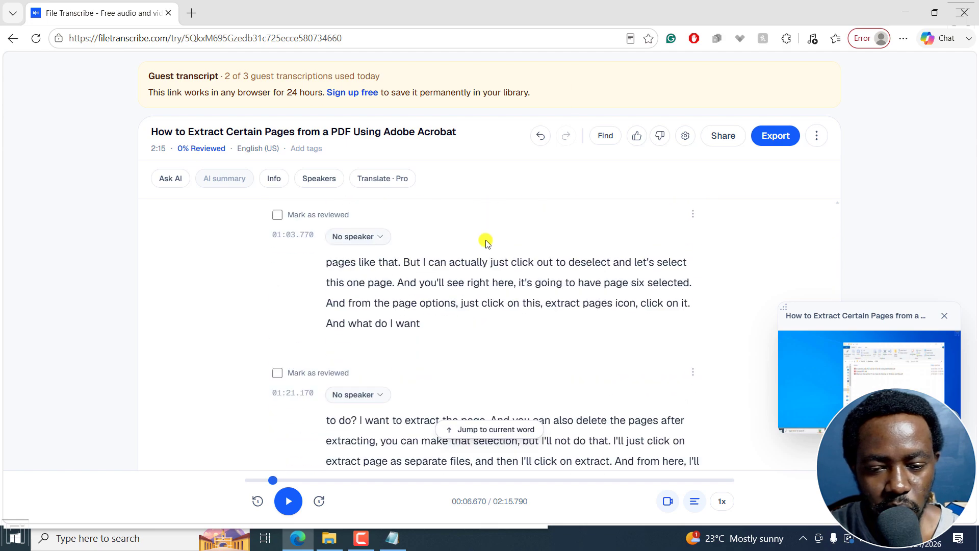
{"action": "scroll", "coordinate": [485, 244], "scroll_direction": "up", "scroll_amount": 10}
{"action": "scroll", "coordinate": [492, 306], "scroll_direction": "down", "scroll_amount": 6}
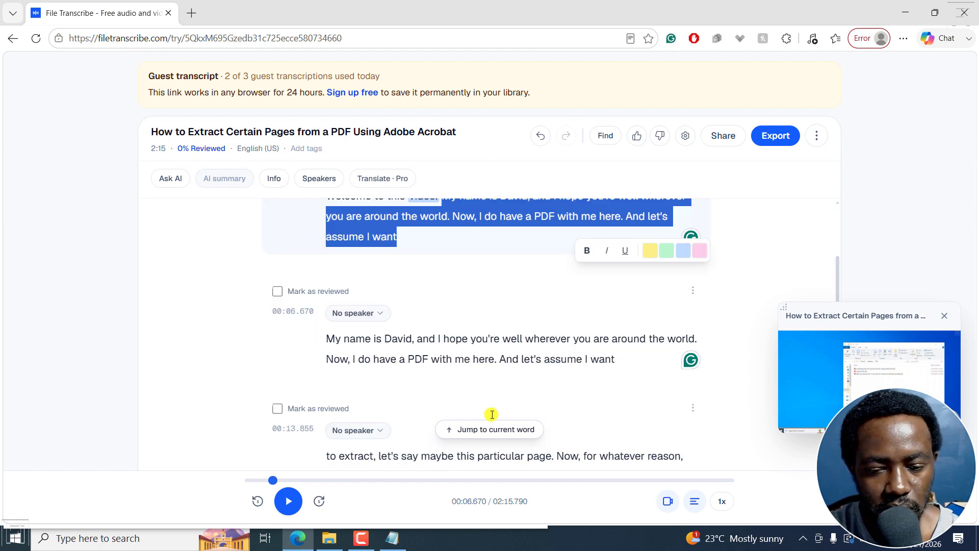
{"action": "scroll", "coordinate": [530, 255], "scroll_direction": "up", "scroll_amount": 5}
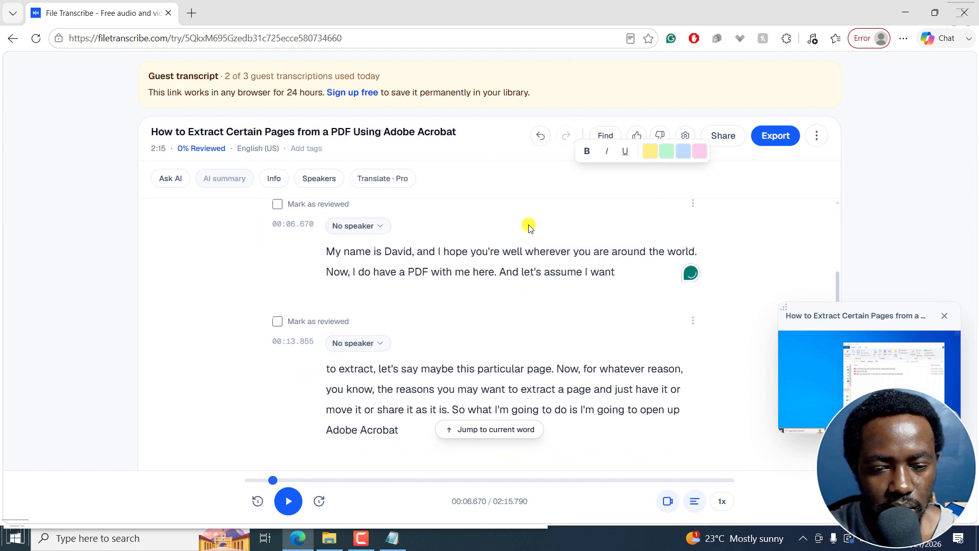
{"action": "scroll", "coordinate": [527, 225], "scroll_direction": "up", "scroll_amount": 6}
{"action": "scroll", "coordinate": [510, 332], "scroll_direction": "down", "scroll_amount": 4}
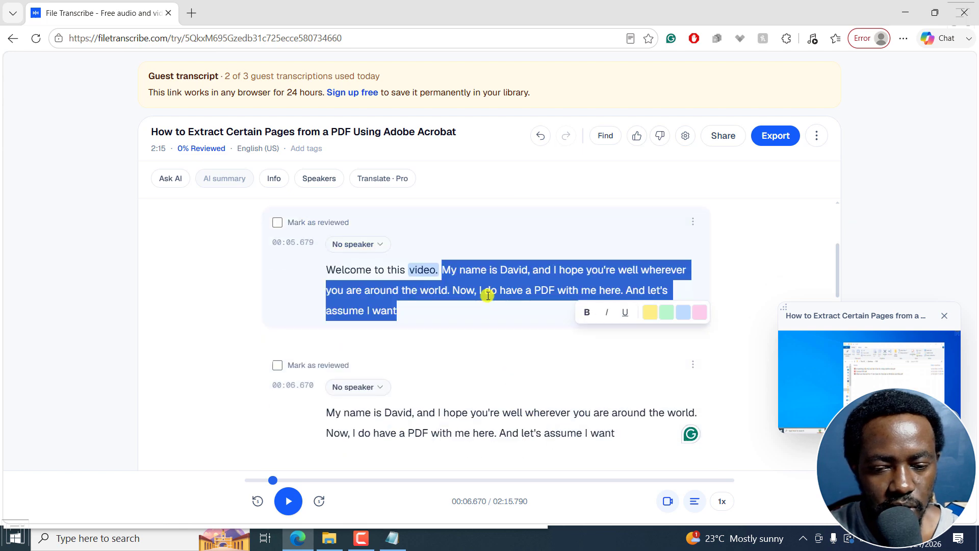
{"action": "left_click", "coordinate": [459, 291], "text": "shift"}
{"action": "left_click_drag", "start_coordinate": [444, 269], "coordinate": [418, 306]}
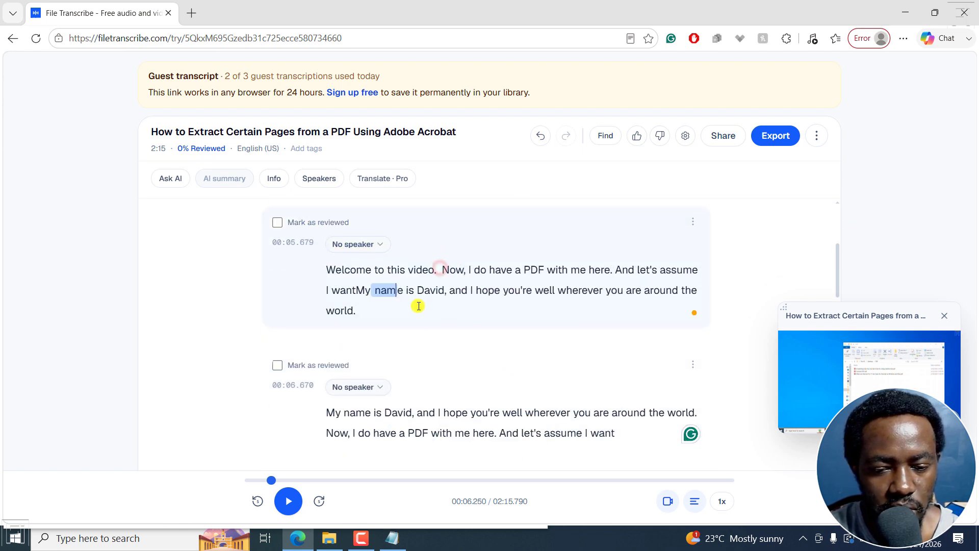
{"action": "left_click", "coordinate": [539, 136]}
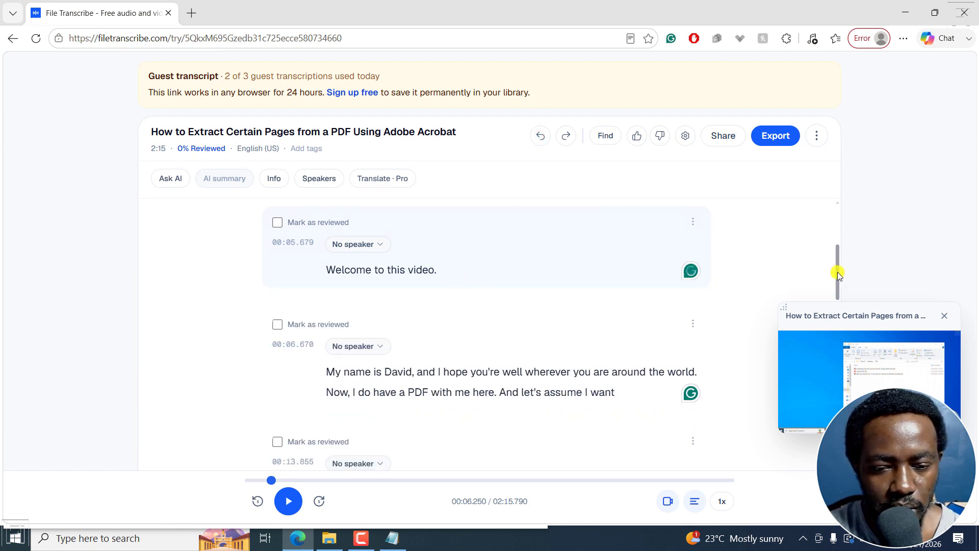
{"action": "mouse_move", "coordinate": [838, 272]}
{"action": "left_mouse_down"}
{"action": "mouse_move", "coordinate": [840, 227]}
{"action": "mouse_move", "coordinate": [840, 280]}
{"action": "mouse_move", "coordinate": [844, 257]}
{"action": "left_mouse_up"}
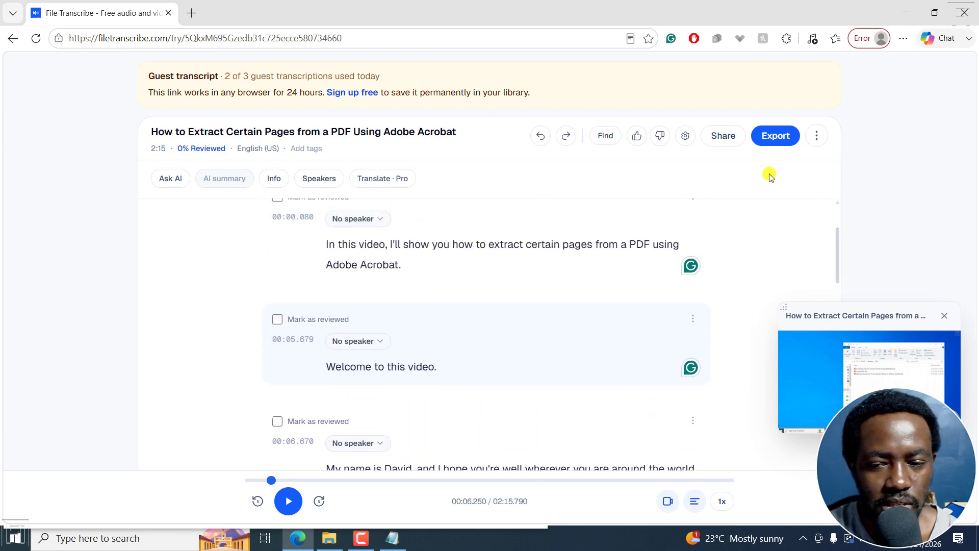
- Export the edited transcript as Subtitles (.srt), inspect the downloaded file in a maximized Notepad window, and return to the transcript
{"action": "left_click", "coordinate": [773, 136]}
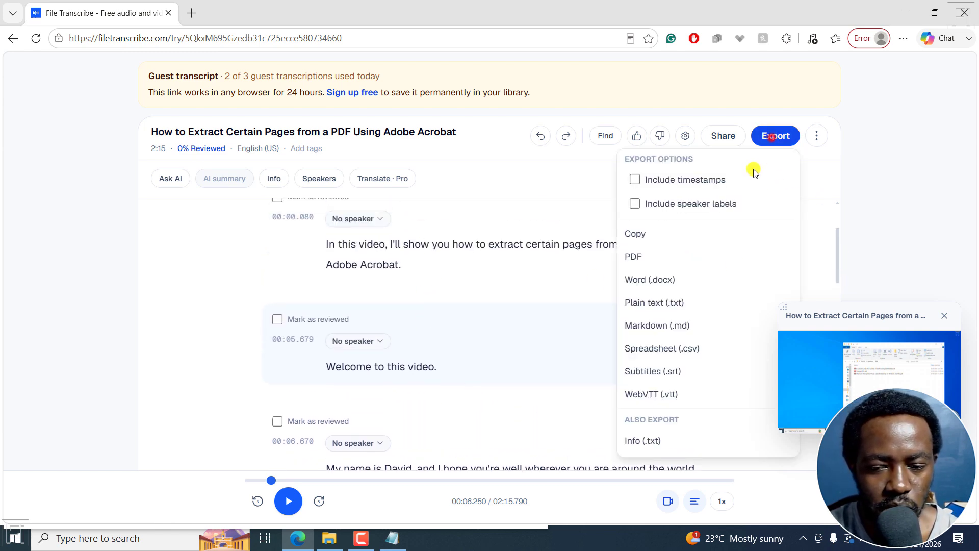
{"action": "left_click", "coordinate": [655, 372]}
{"action": "left_click", "coordinate": [743, 101]}
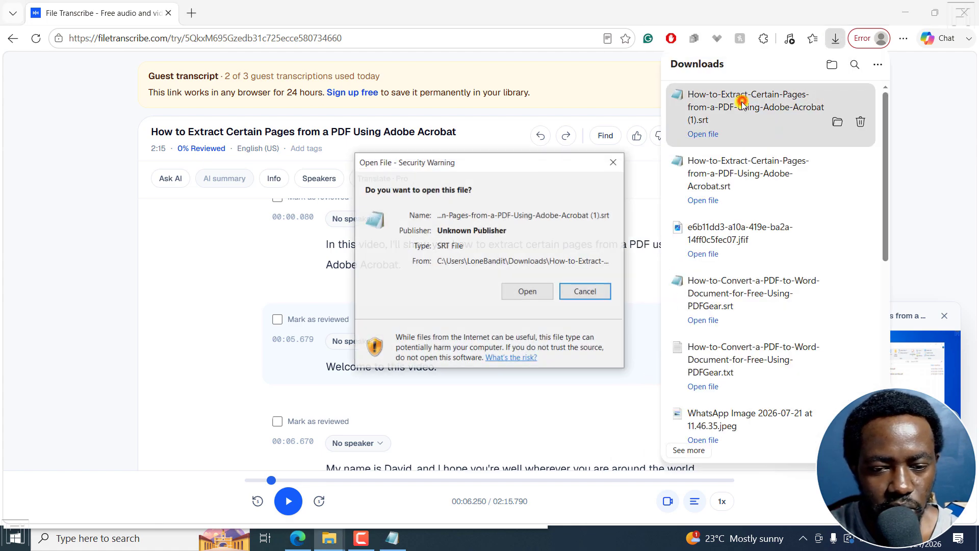
{"action": "left_click", "coordinate": [522, 292]}
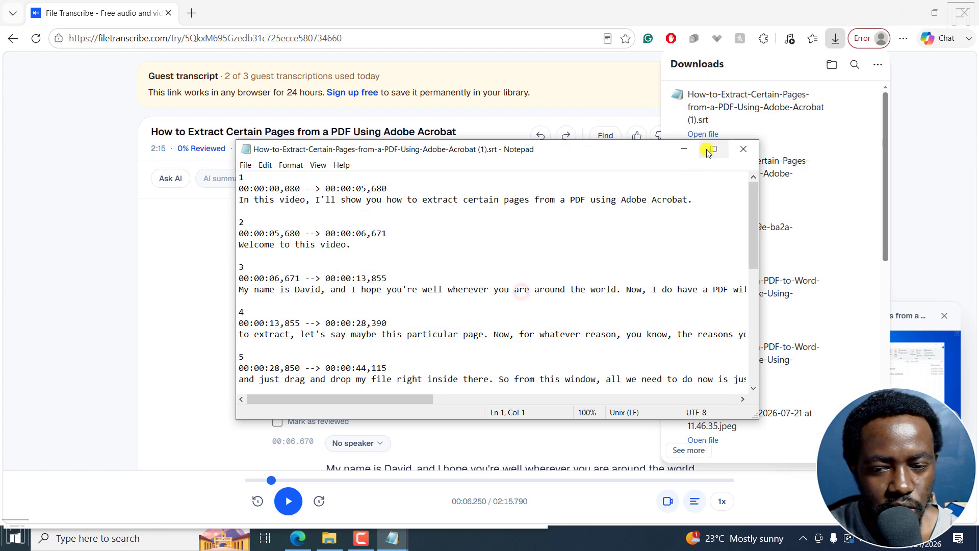
{"action": "left_click", "coordinate": [710, 148]}
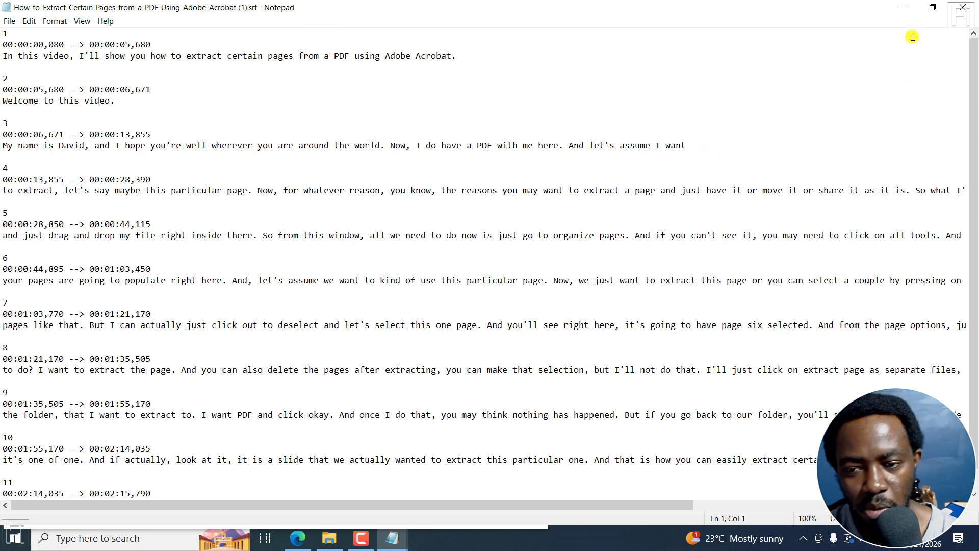
{"action": "left_click", "coordinate": [904, 7]}
{"action": "left_click", "coordinate": [873, 153]}
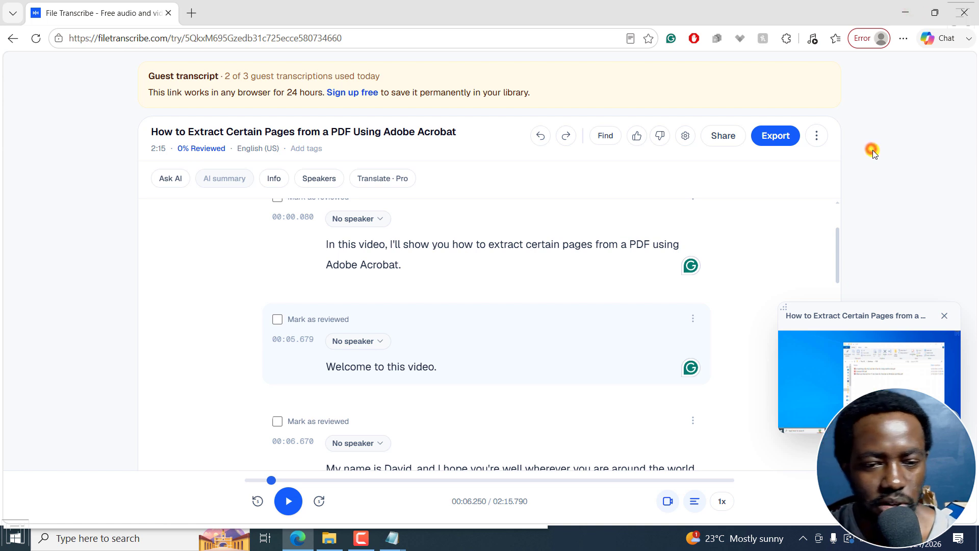
{"action": "left_click", "coordinate": [776, 136]}
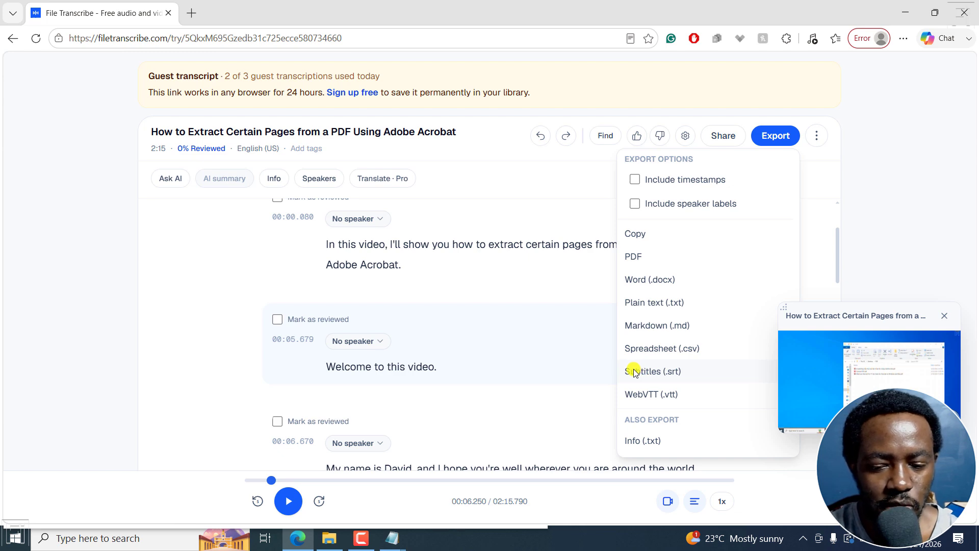
{"action": "left_click", "coordinate": [952, 210]}
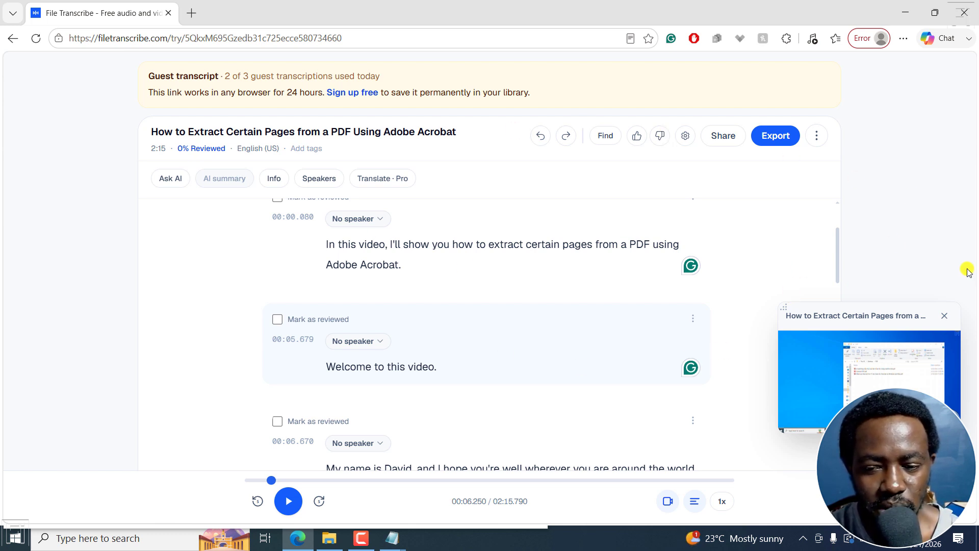
- Split the transcript block starting at 00:13.855 after "this particular page." so a new block starts at "Now, for whatever reason"
{"action": "left_click_drag", "start_coordinate": [837, 234], "coordinate": [837, 286]}
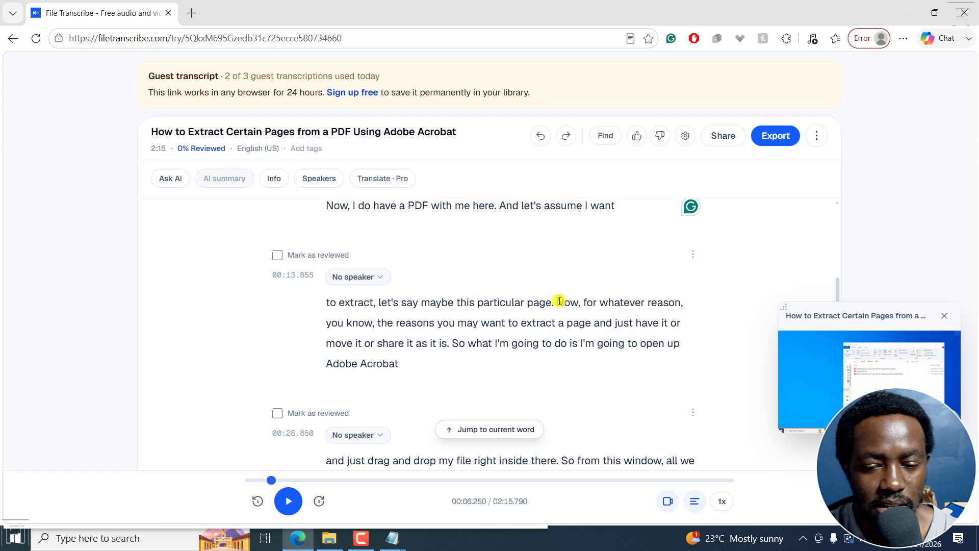
{"action": "left_click", "coordinate": [559, 301]}
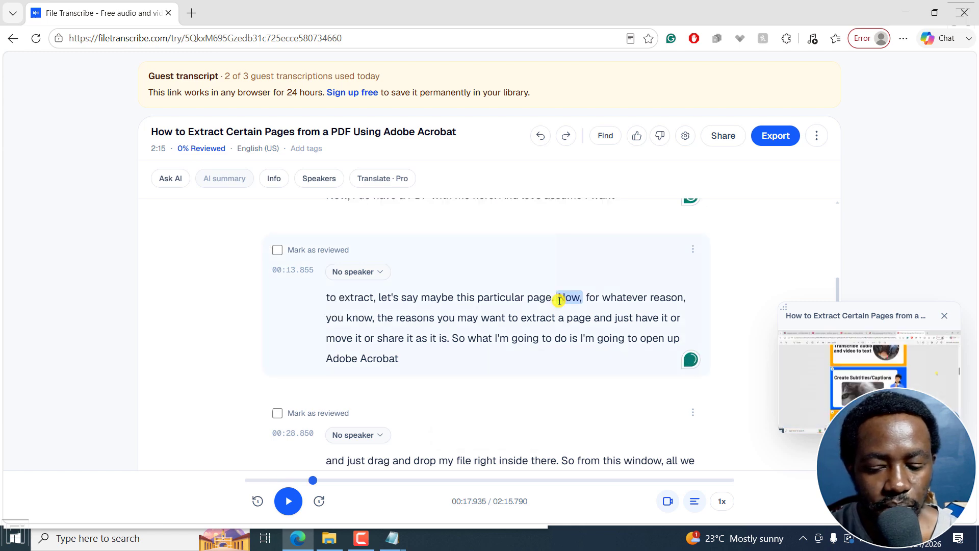
{"action": "key", "text": "Return"}
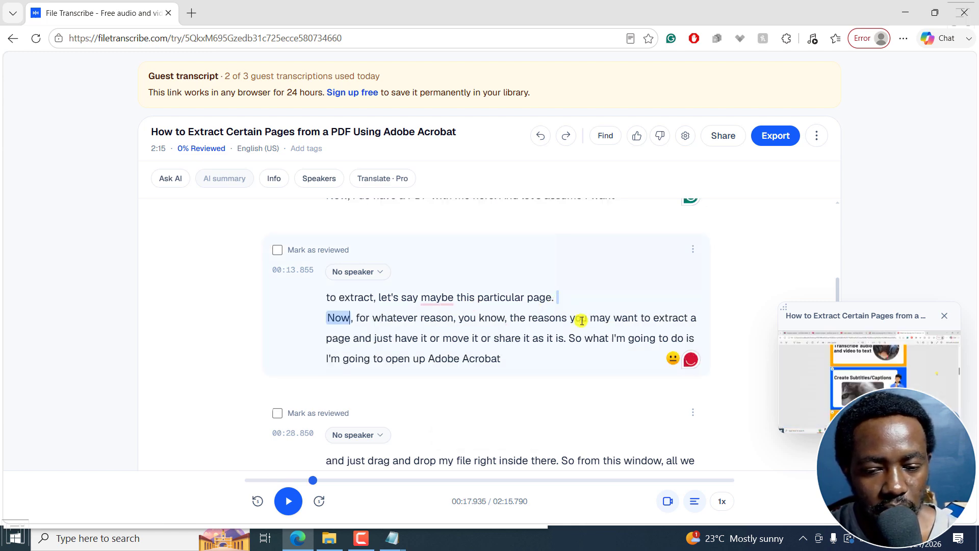
{"action": "left_click", "coordinate": [567, 297]}
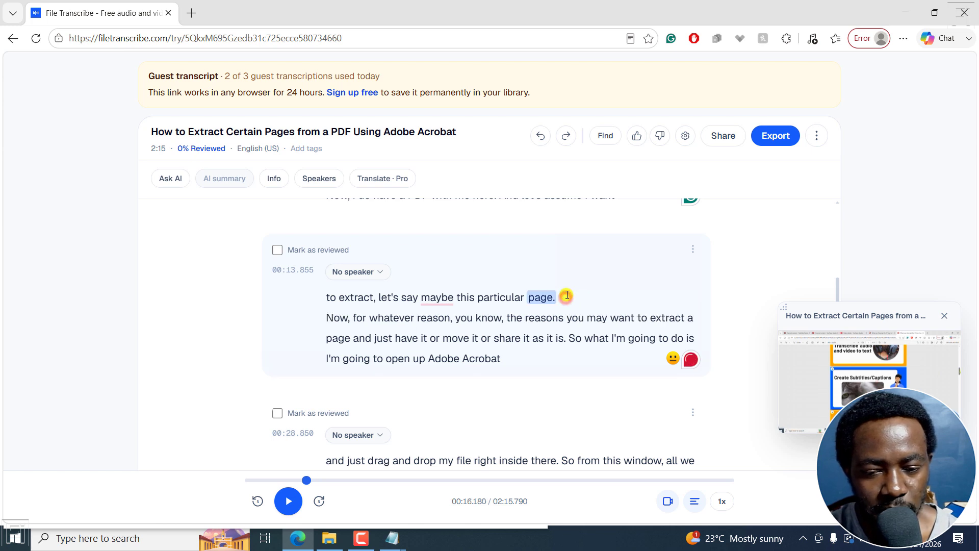
{"action": "left_click", "coordinate": [567, 294]}
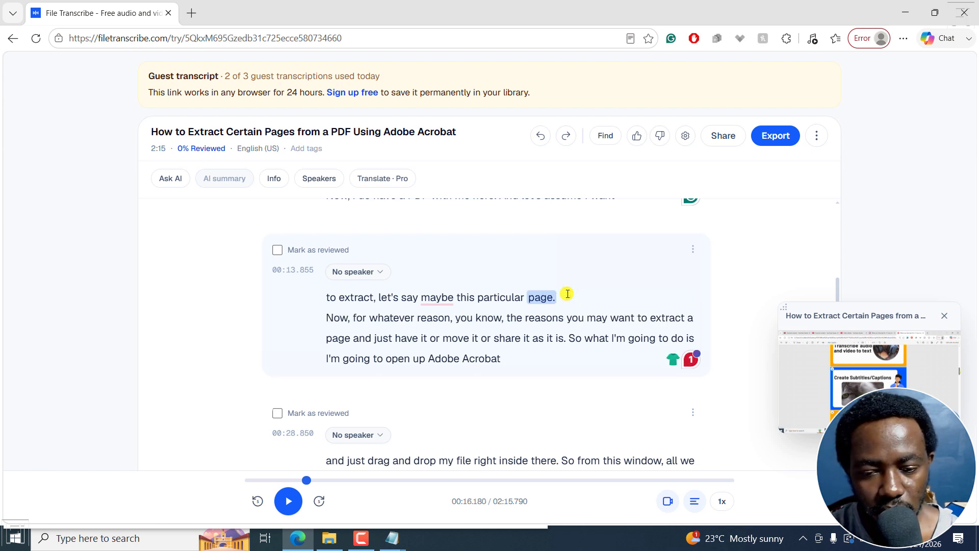
{"action": "key", "text": "Return"}
{"action": "left_click_drag", "start_coordinate": [836, 302], "coordinate": [837, 297]}
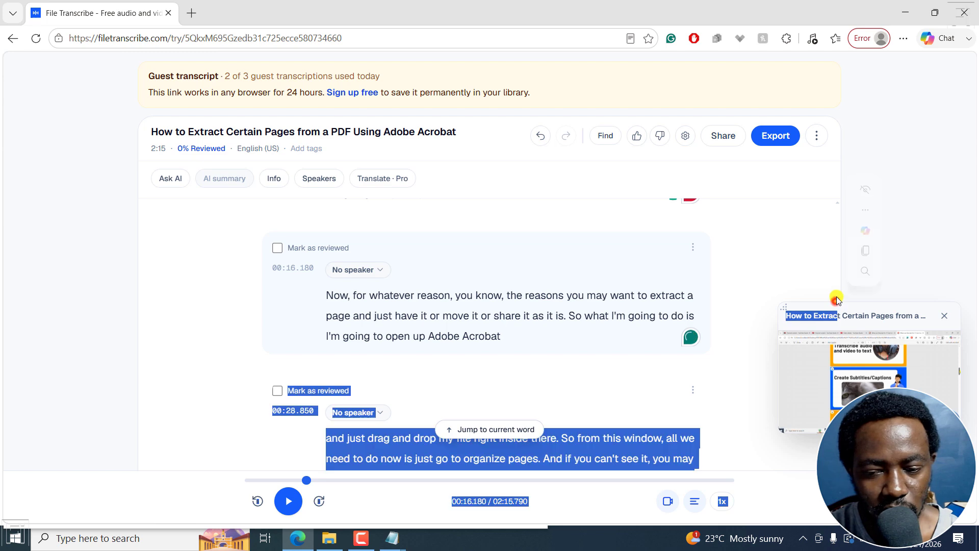
{"action": "left_click", "coordinate": [837, 298]}
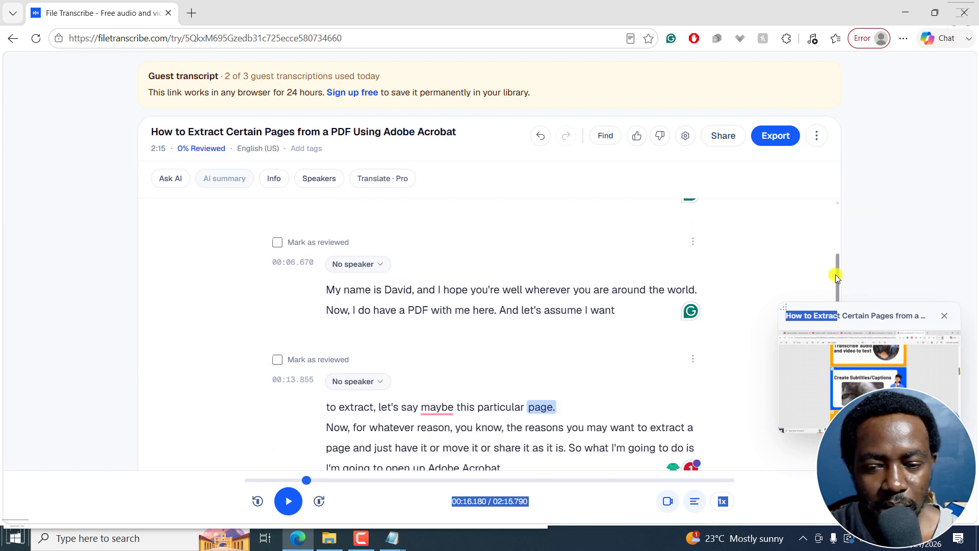
{"action": "left_click_drag", "start_coordinate": [836, 276], "coordinate": [837, 298]}
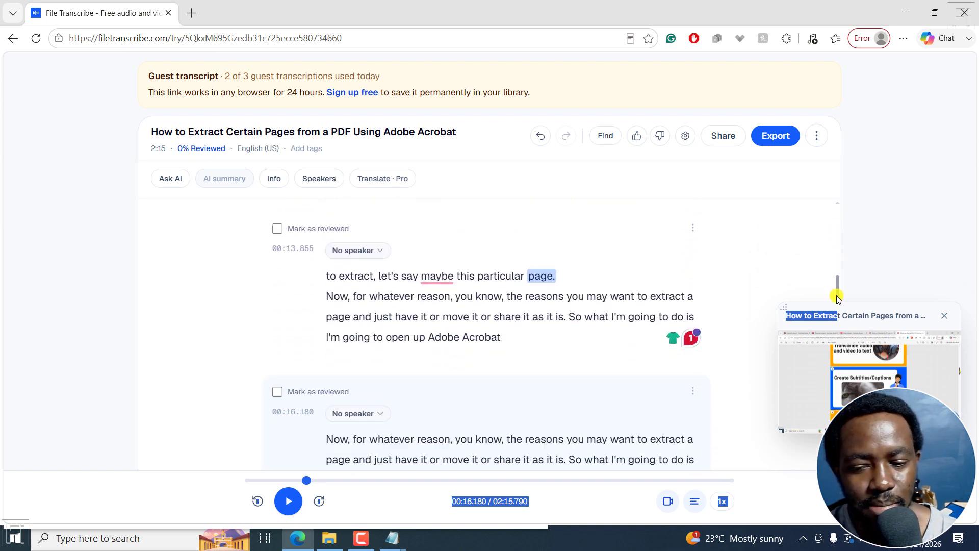
{"action": "left_click", "coordinate": [858, 313]}
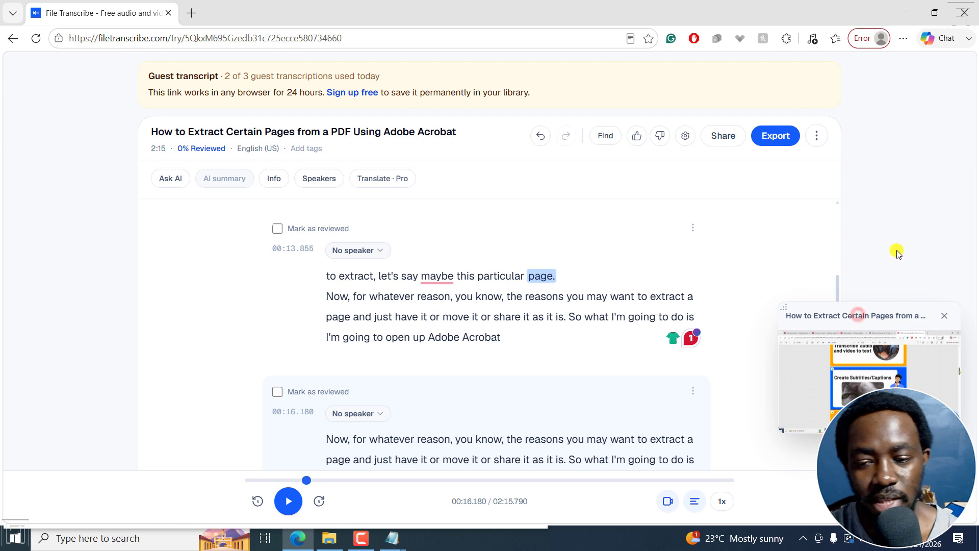